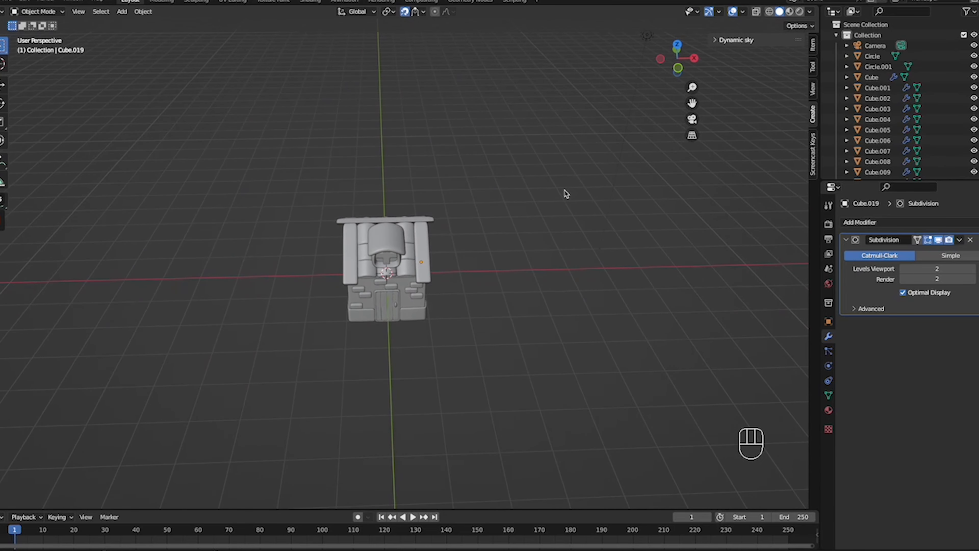
Add a mesh cylinder with 16 vertices at the world origin and isolate it in local view
shift+scroll(567, 193, left, 2)
shift+scroll(567, 194, down, 1)
ctrl+scroll(567, 193, up, 5)
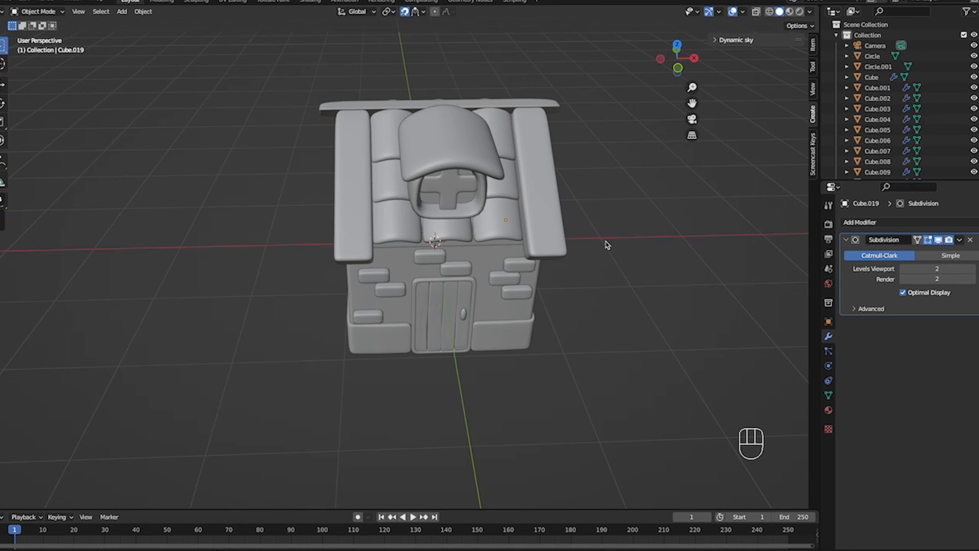
key(shift+a)
mouse_move(608, 242)
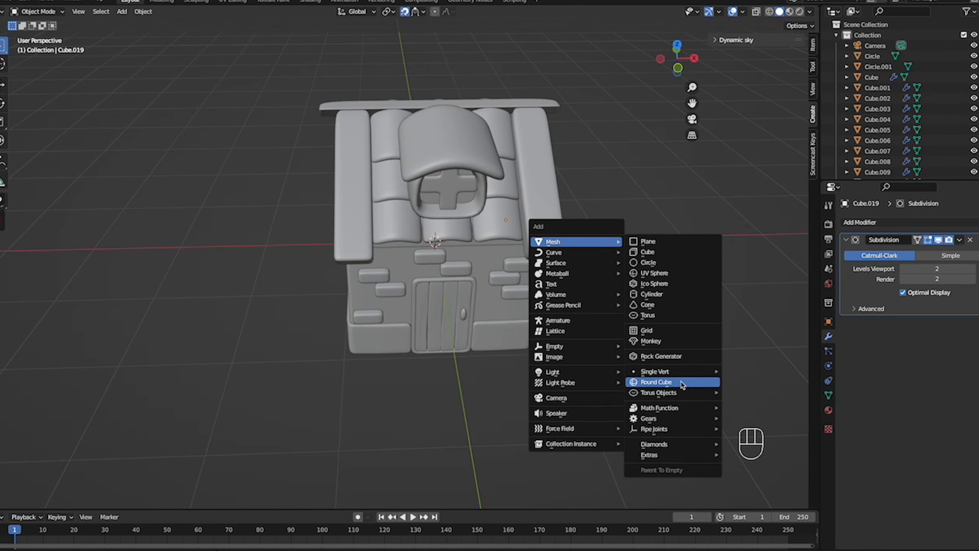
click(655, 294)
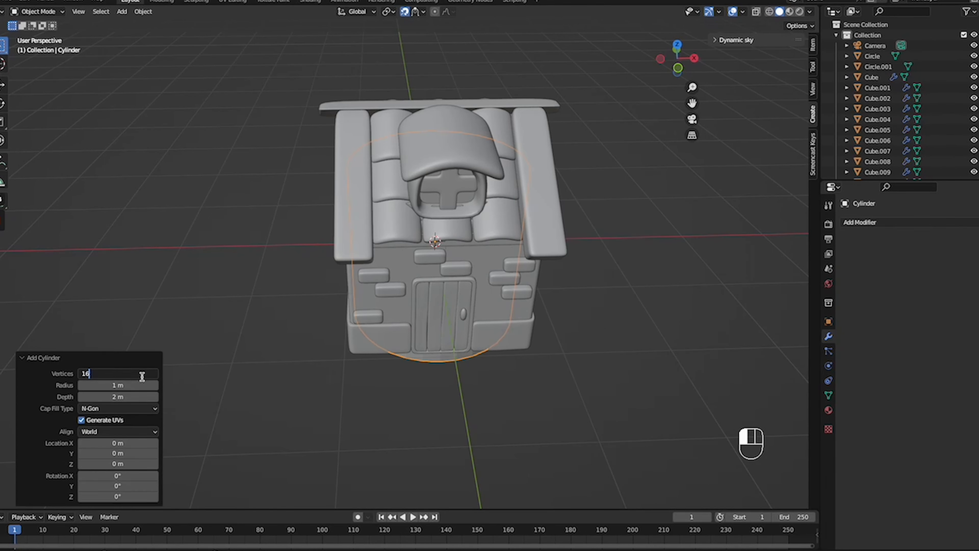
key(Return)
click(486, 383)
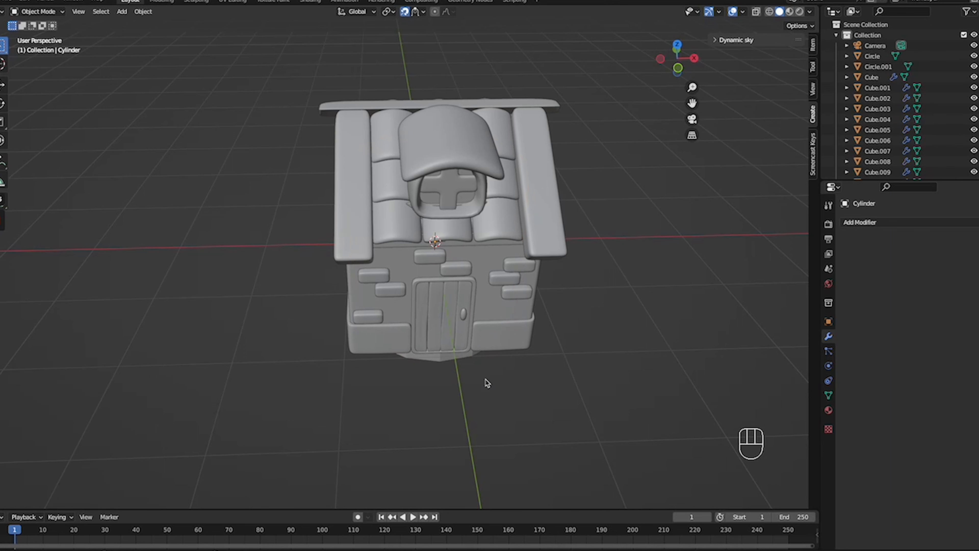
key(KP_Divide)
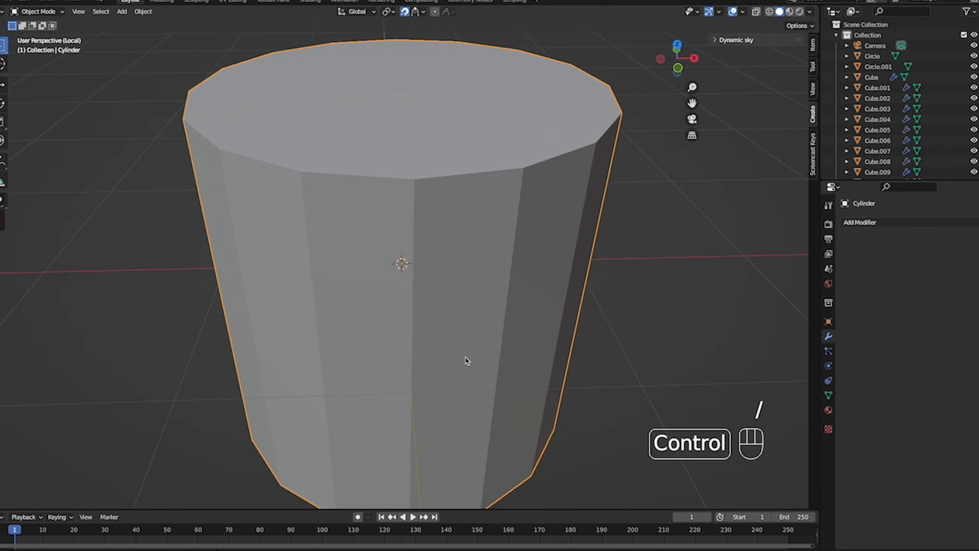
Scale the cylinder uniformly to 0.4 of its size
scroll(467, 361, down, 5)
key(s)
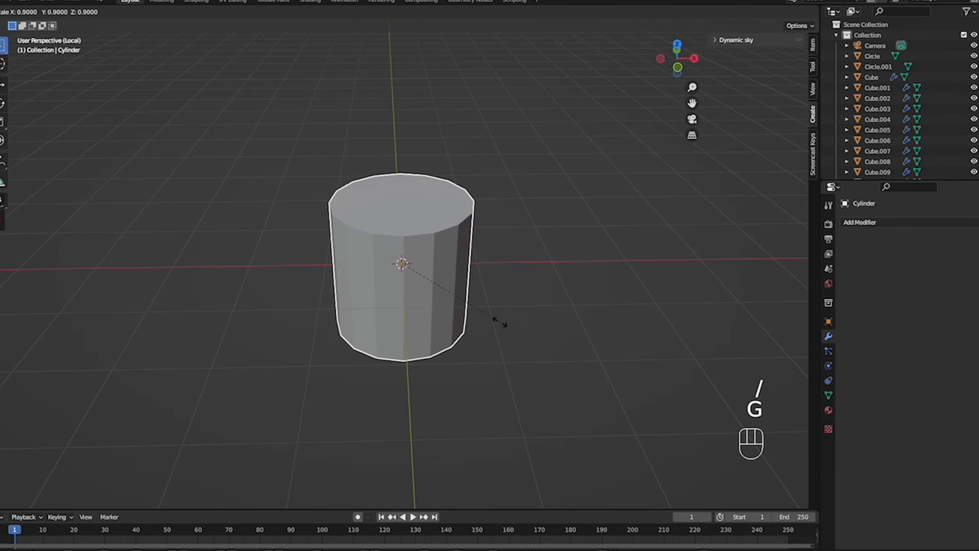
click(445, 321)
middle_drag(445, 321, 454, 317)
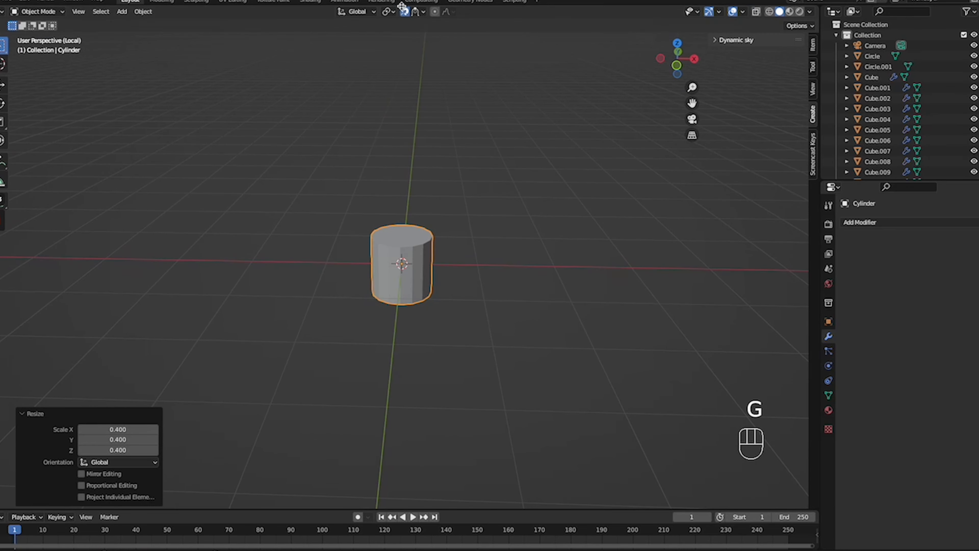
Stretch the cylinder to about 1.5 along Z and raise it vertically until its base is near the world origin
mouse_move(428, 220)
ctrl+middle_down()
mouse_move(428, 210)
mouse_move(418, 228)
ctrl+middle_up()
key(g)
key(s)
key(z)
click(415, 203)
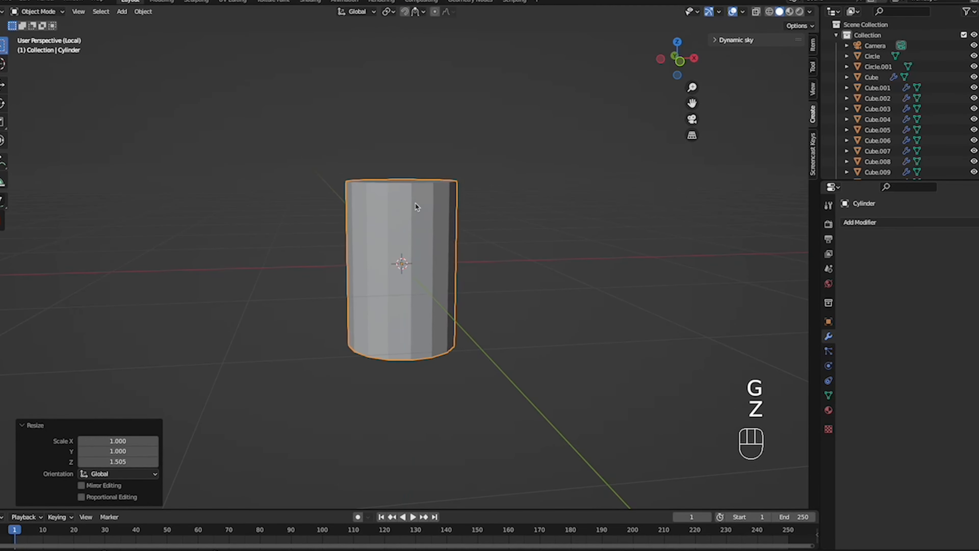
key(g)
key(z)
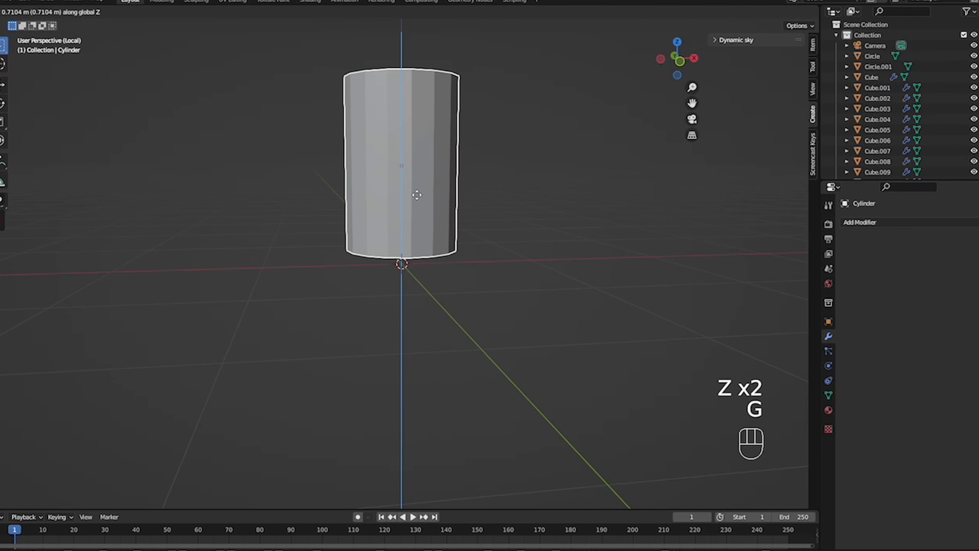
click(416, 208)
Add a Bezier circle with a 1 m radius at the origin and deselect it
middle_drag(417, 209, 465, 293)
key(shift+a)
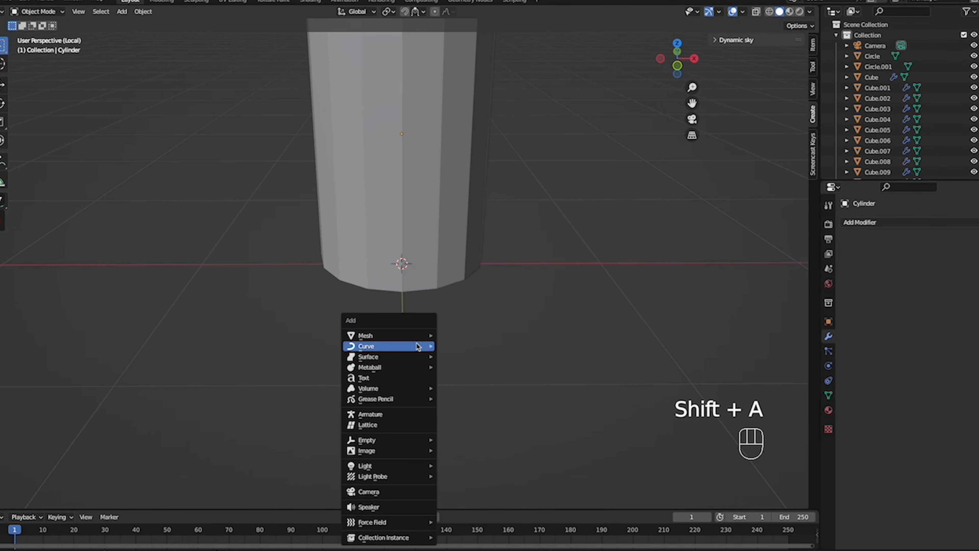
mouse_move(420, 346)
click(465, 355)
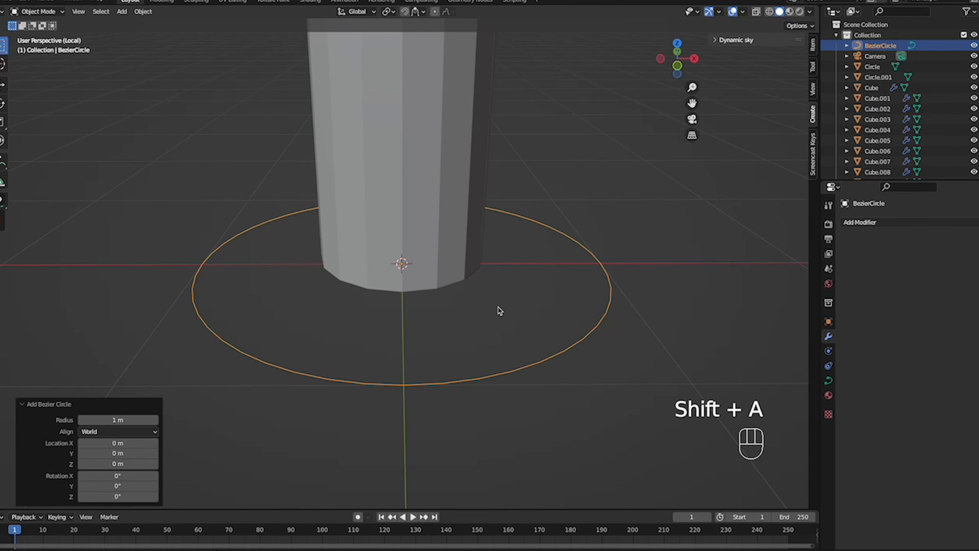
click(449, 308)
Add a round cube of radius 1 with 4 arc divisions and scale it down to roughly a quarter
key(shift+a)
mouse_move(435, 300)
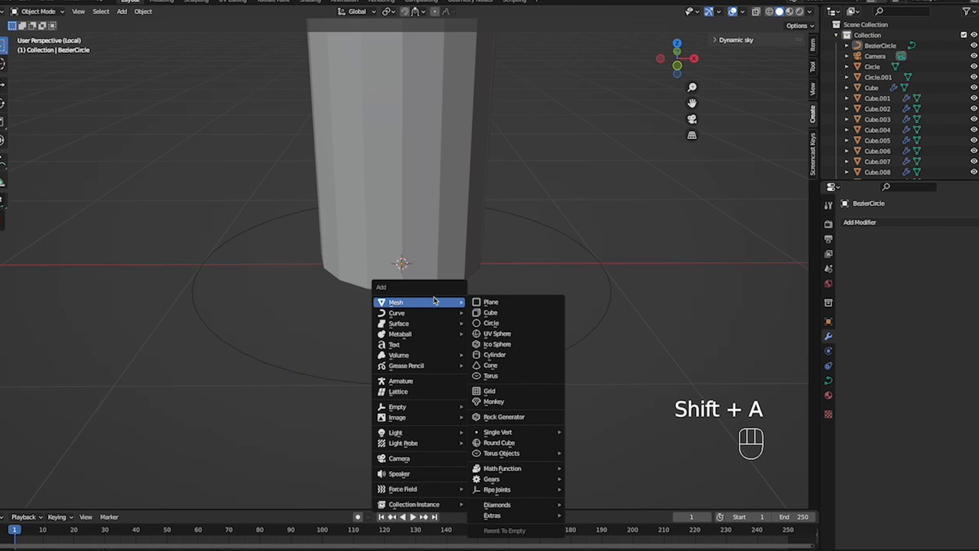
click(501, 444)
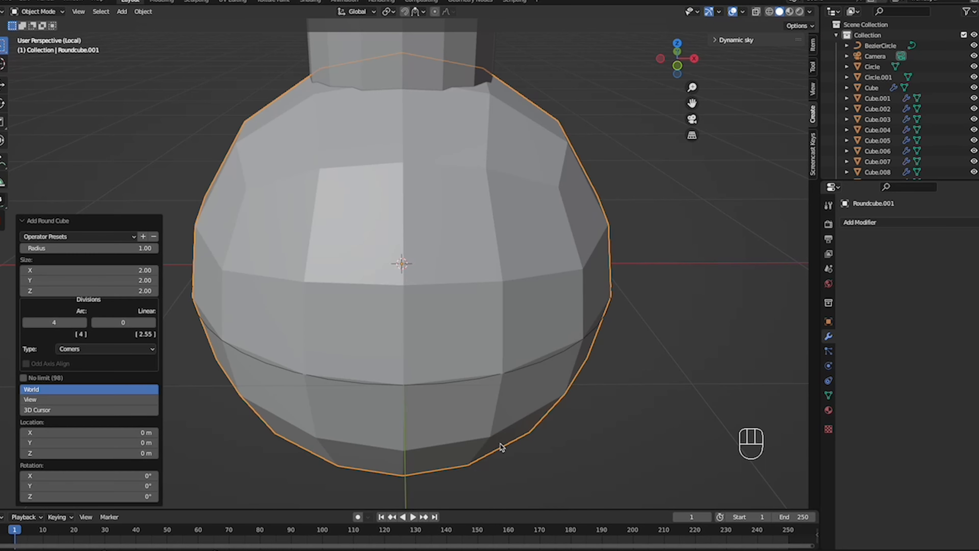
click(139, 223)
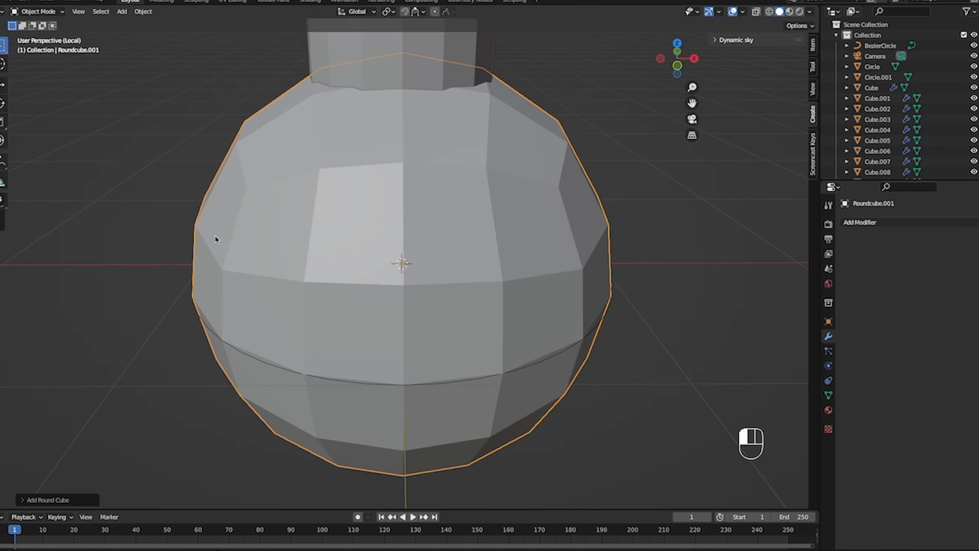
key(s)
click(439, 256)
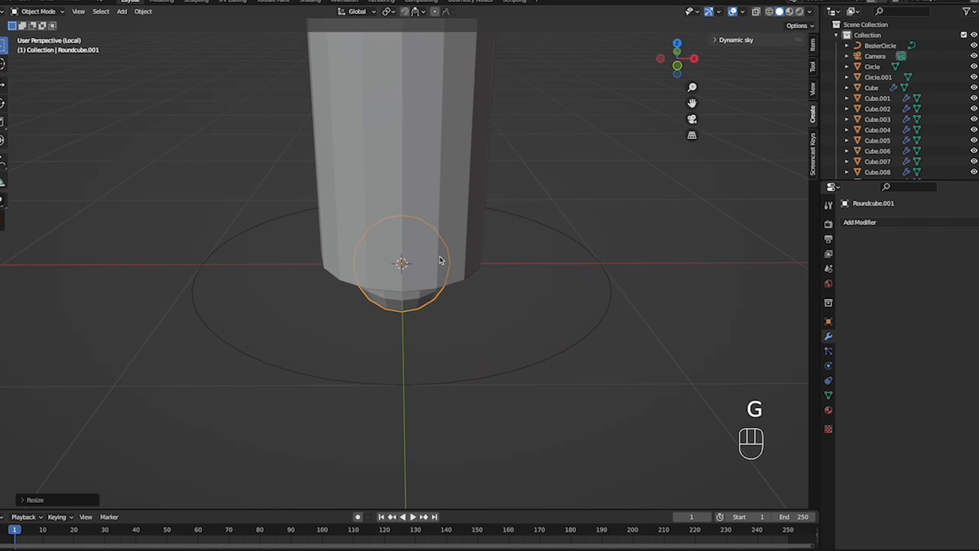
Move the round cube out beside the cylinder's base and stretch it to about 1.7 along X
key(g)
click(609, 265)
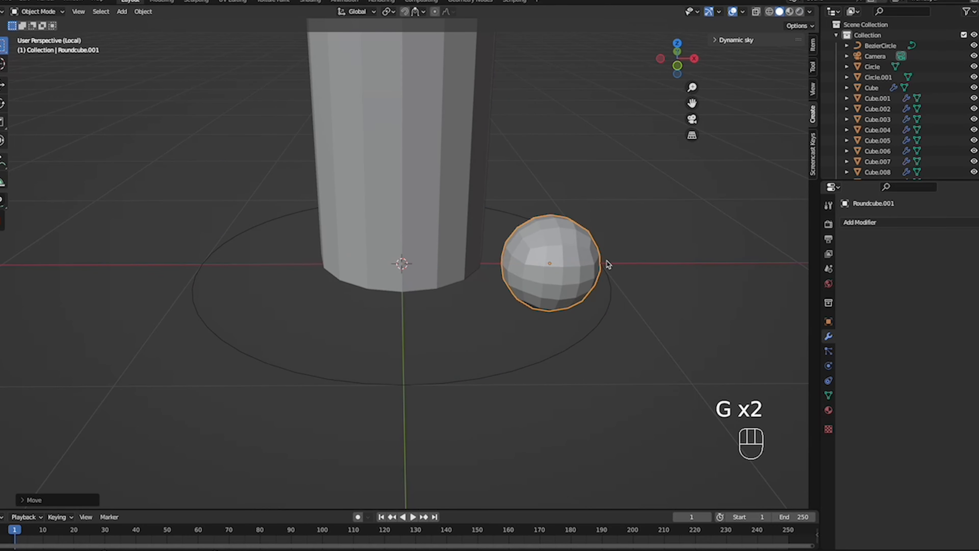
key(s)
key(x)
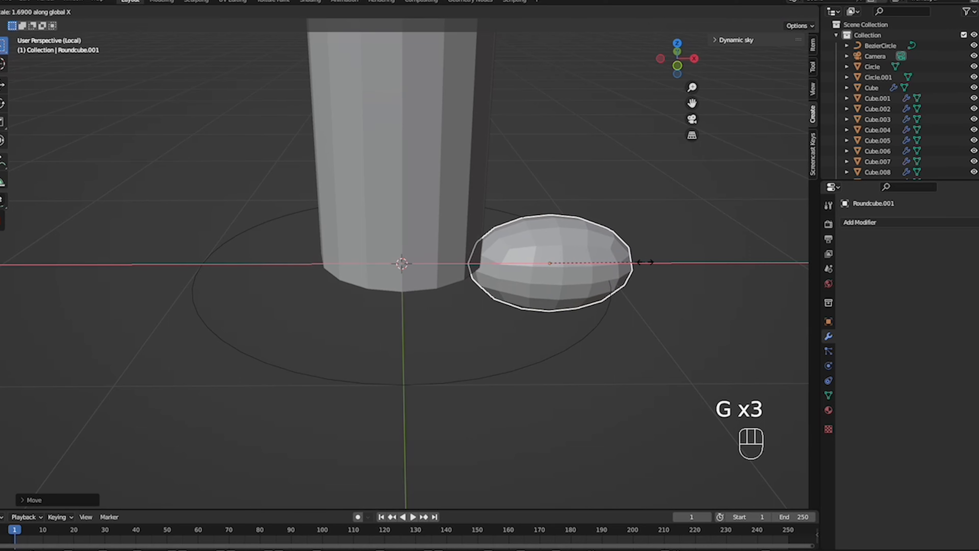
click(646, 263)
In the round cube's mesh, pull the upper vertices nearest the cylinder outward and up using proportional editing with Smooth falloff
middle_drag(646, 262, 605, 275)
key(KP_1)
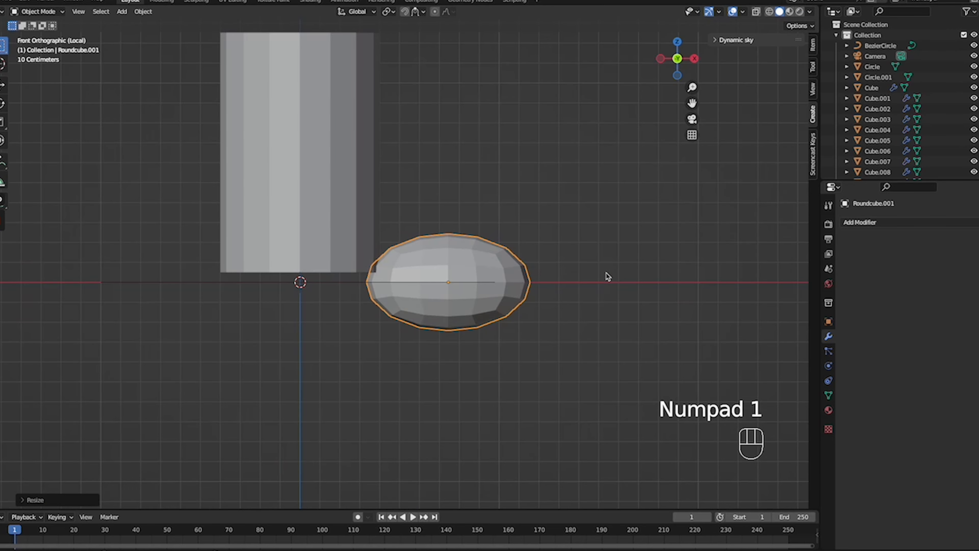
key(Tab)
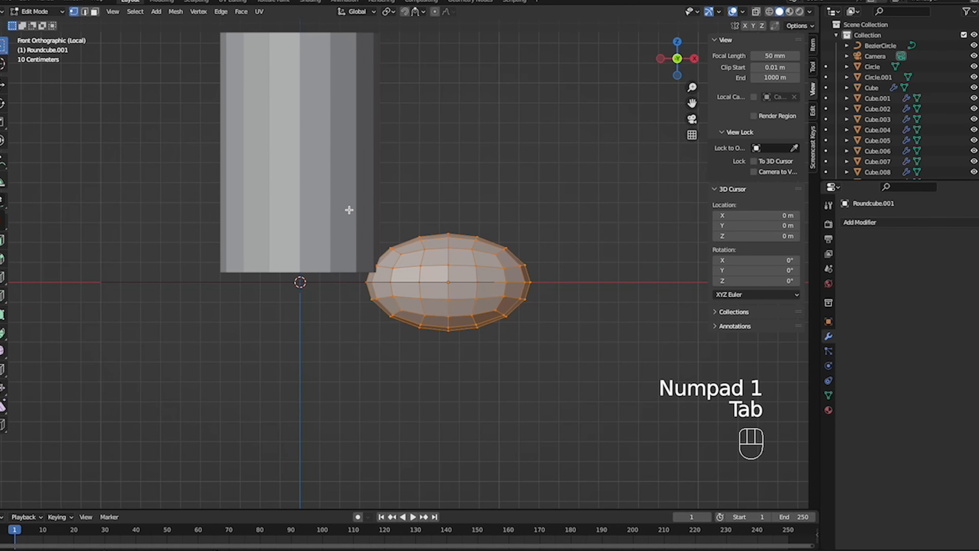
click(434, 11)
click(454, 11)
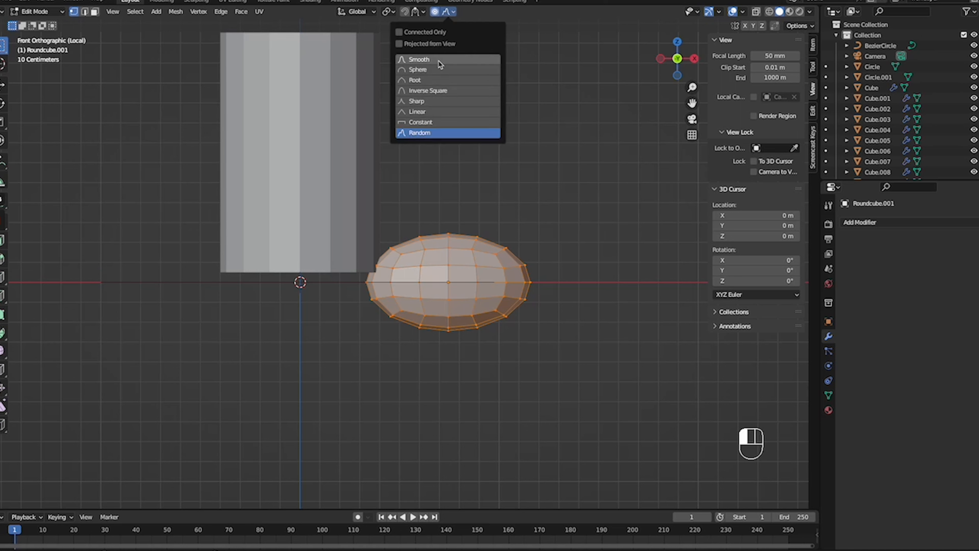
drag(345, 208, 404, 272)
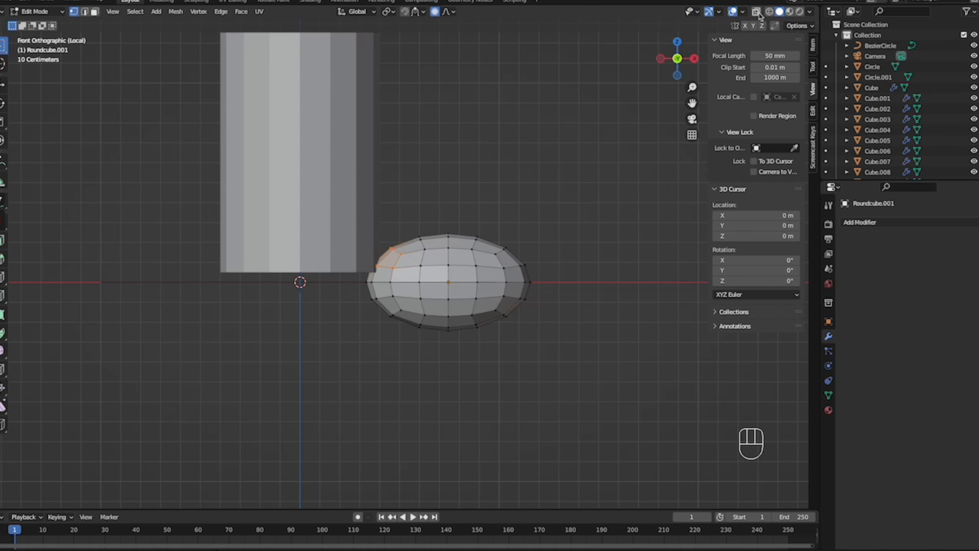
key(alt+z)
key(g)
click(352, 191)
key(Tab)
key(Tab)
Lower the cylinder slightly so its base reaches further down behind the rounded stone
click(323, 181)
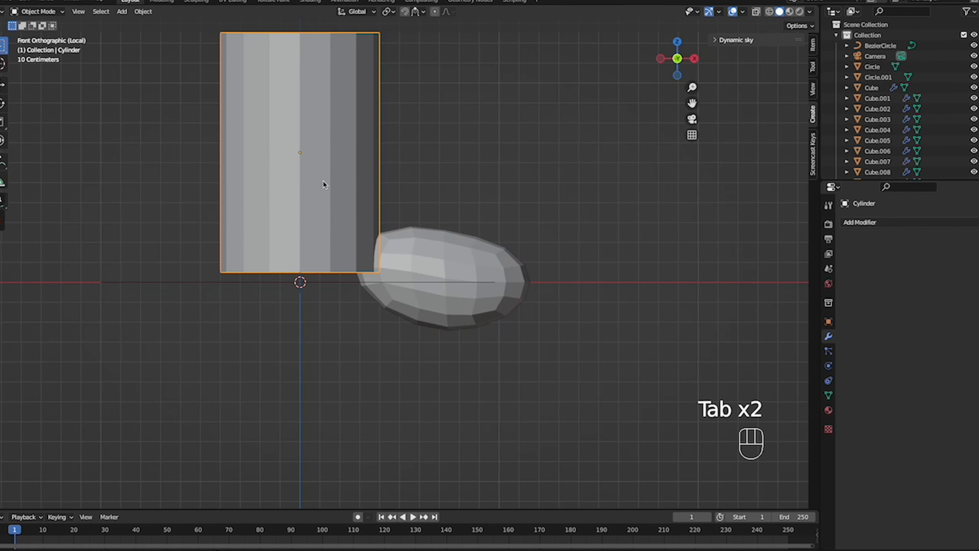
key(g)
click(320, 211)
Widen the rounded stone slightly along the Y axis
middle_drag(320, 210, 455, 267)
click(451, 270)
key(s)
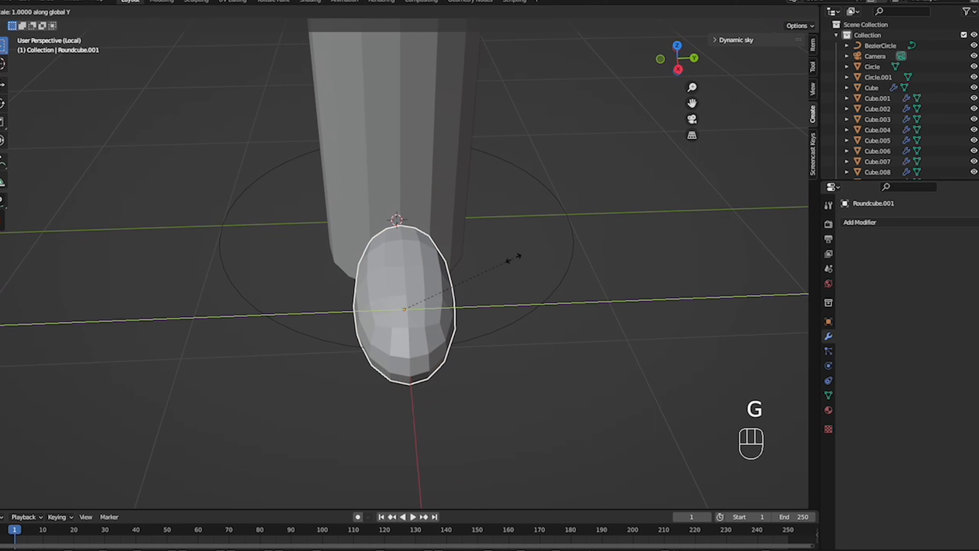
click(542, 261)
Add a Subdivision Surface modifier with viewport level 2 to the stone and shade it smooth
click(887, 223)
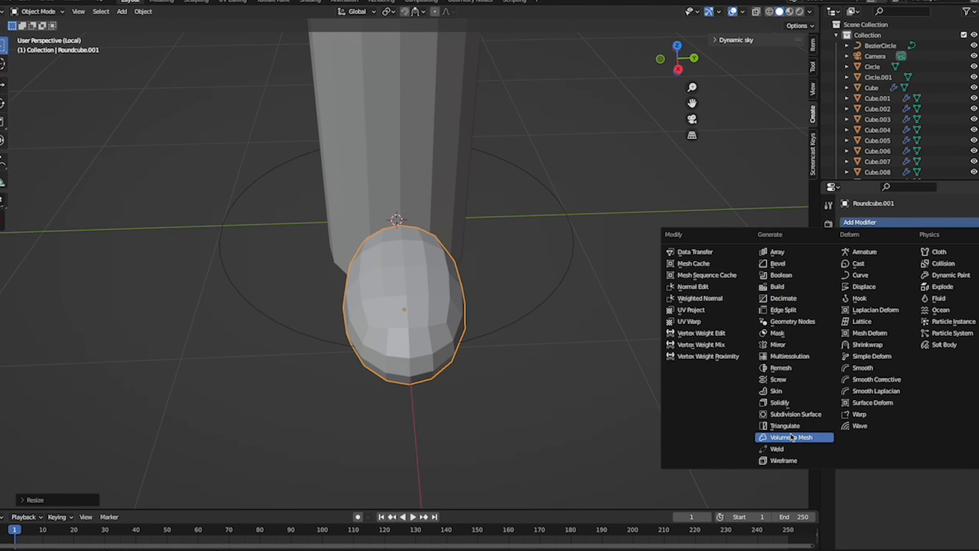
click(806, 414)
click(973, 269)
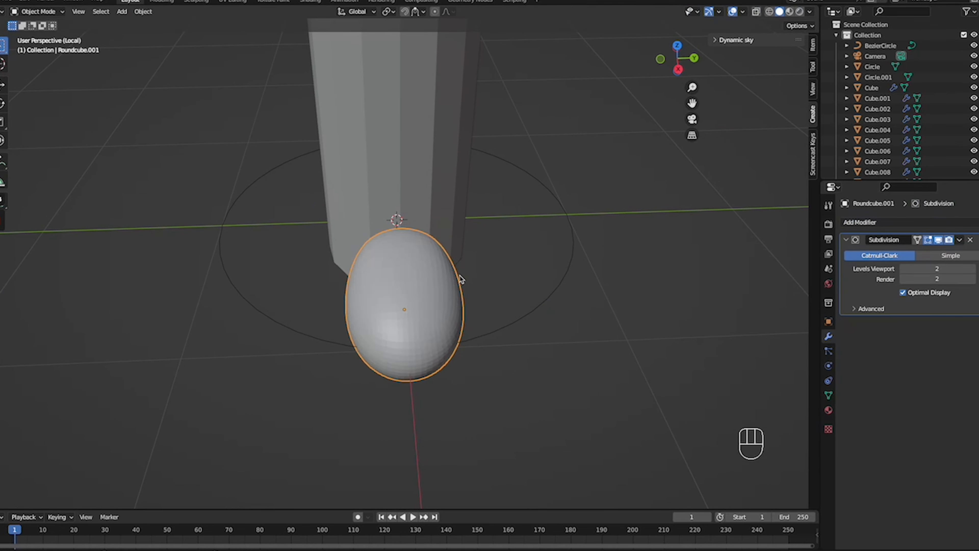
right_click(393, 281)
click(393, 281)
middle_drag(393, 283, 396, 285)
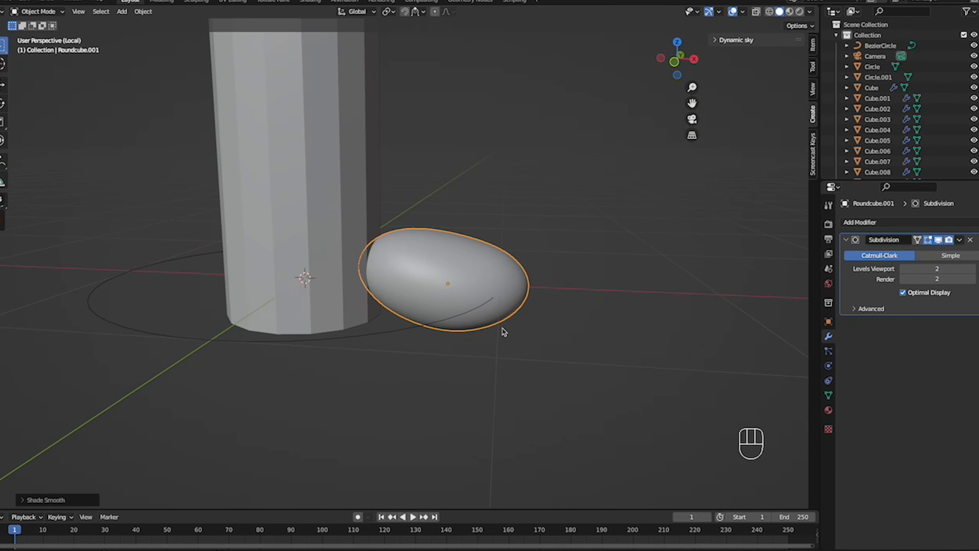
Apply the stone's rotation and scale, followed by all its transforms
click(532, 383)
click(429, 267)
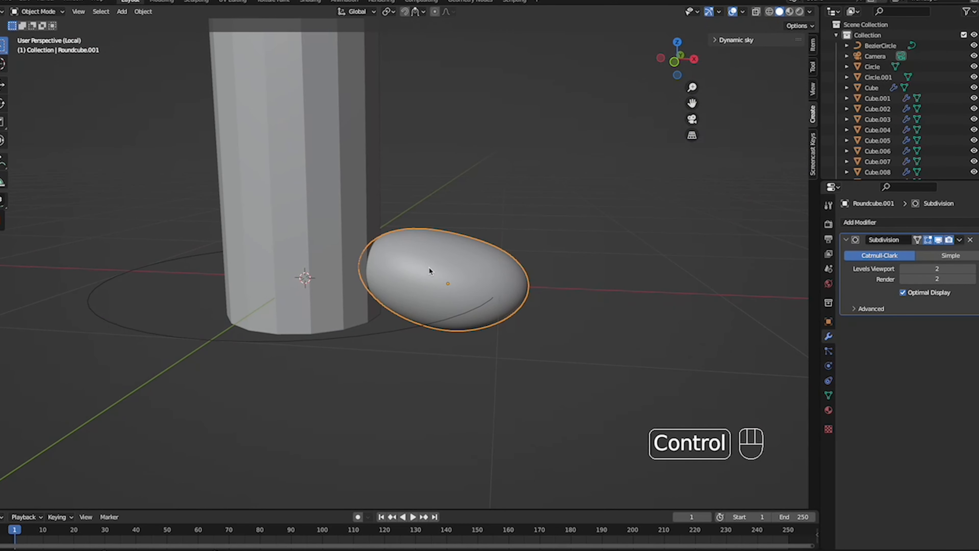
key(ctrl+a)
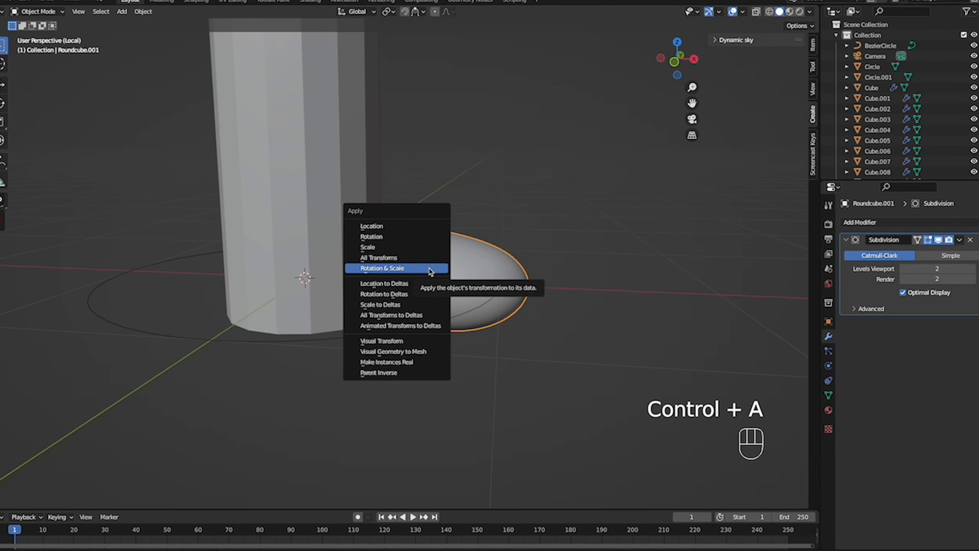
click(430, 271)
key(ctrl+a)
click(428, 259)
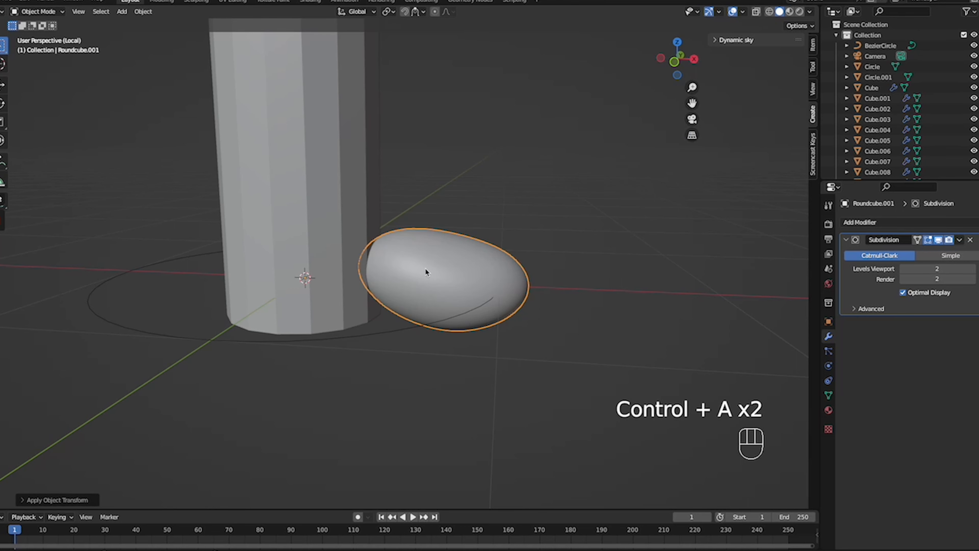
Add an Array modifier to the stone and place it above the Subdivision modifier
click(900, 226)
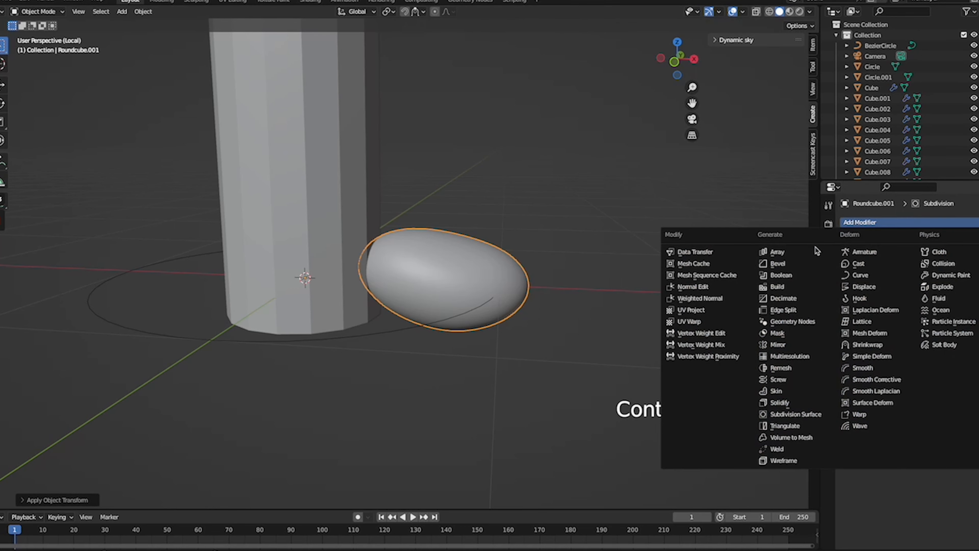
click(806, 258)
drag(978, 322, 961, 222)
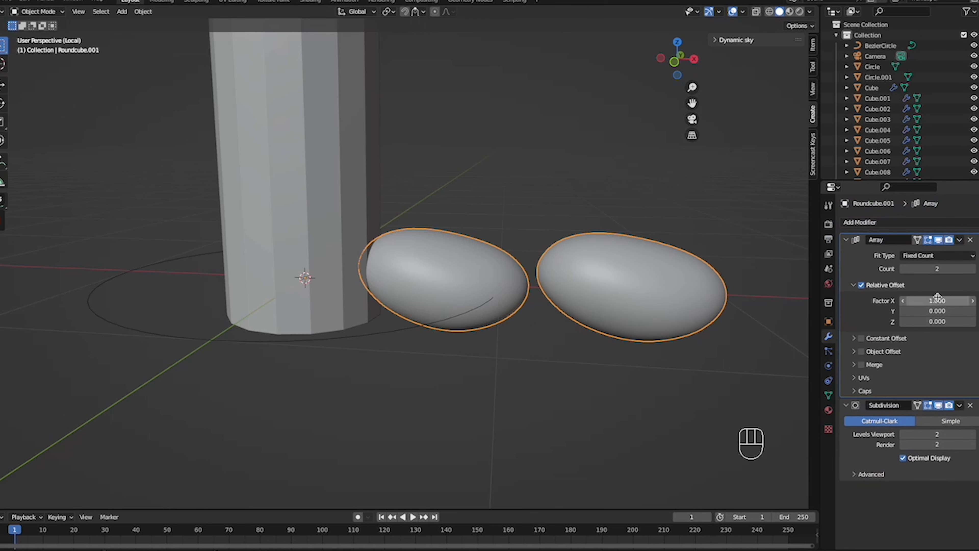
Replace the array's relative offset with an object offset using BezierCircle and set the count to 5
click(885, 286)
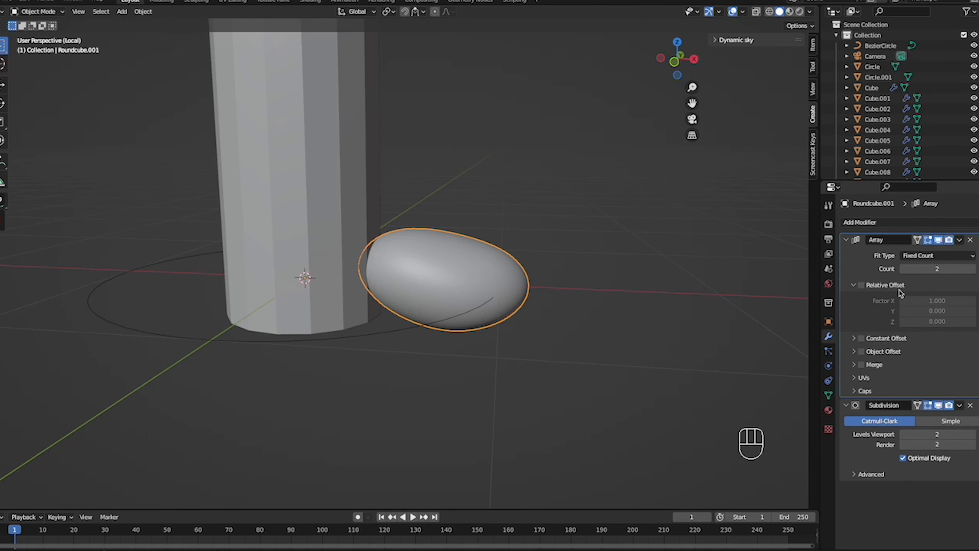
click(854, 352)
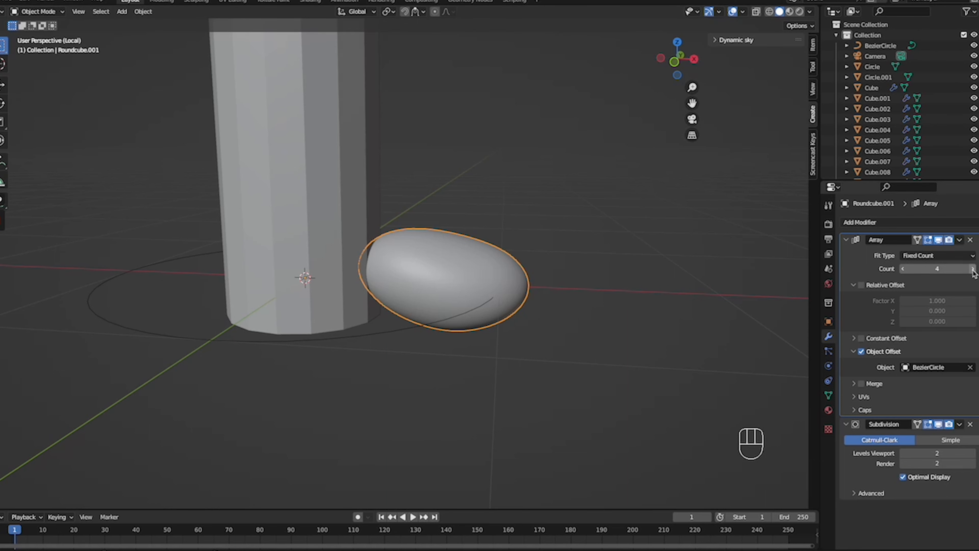
drag(937, 269, 925, 269)
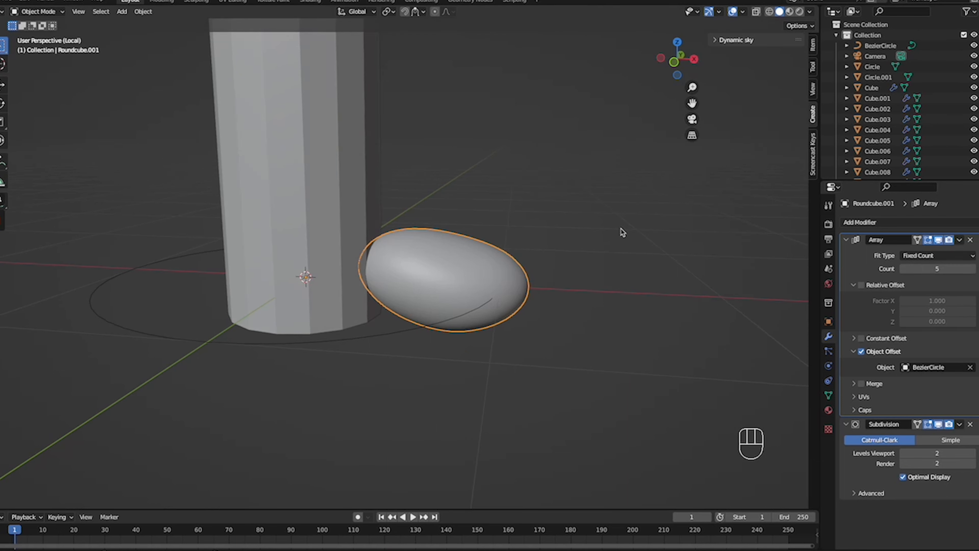
mouse_move(623, 231)
middle_down()
mouse_move(655, 216)
mouse_move(610, 235)
mouse_move(623, 231)
middle_up()
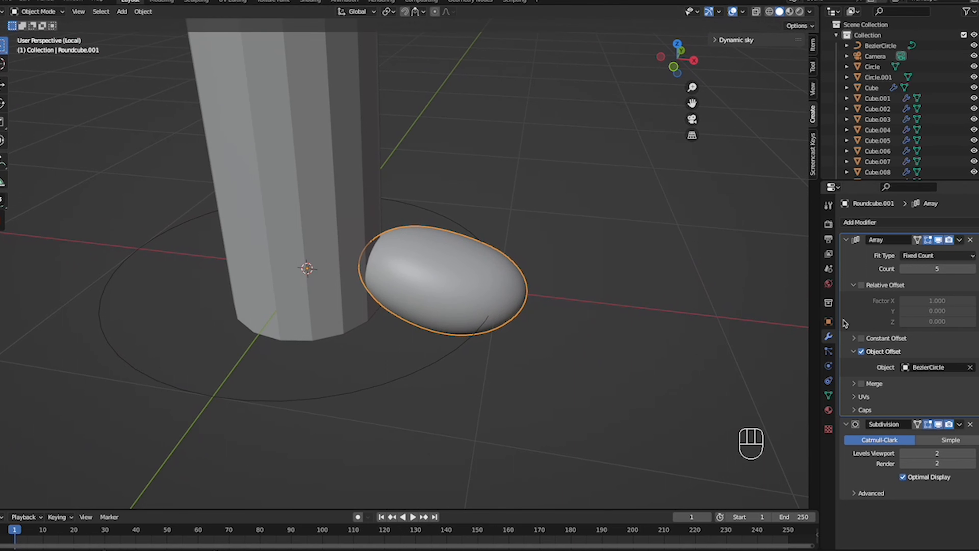
Set the stone's Z rotation to 72° so the array copies spread evenly around the cylinder
click(828, 321)
key(ctrl+z)
key(ctrl+z)
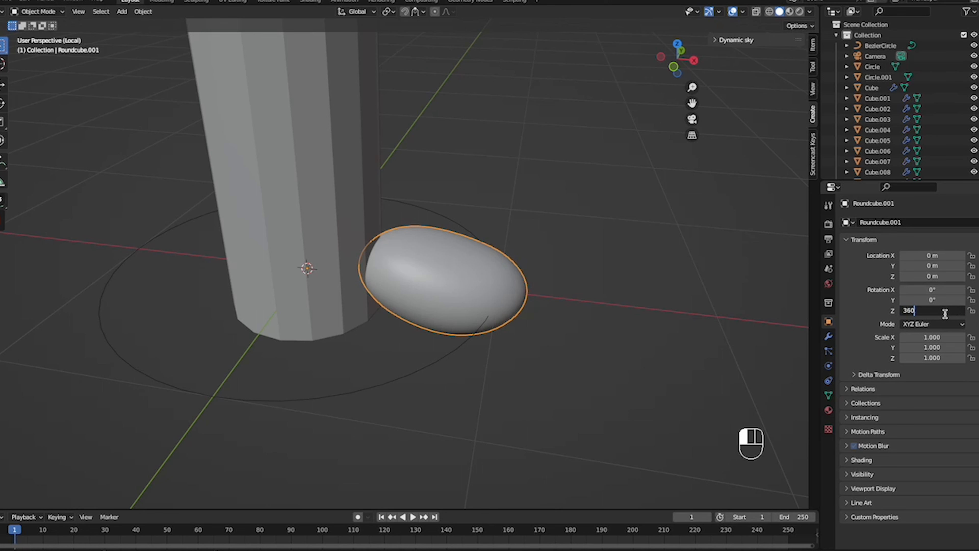
key(Return)
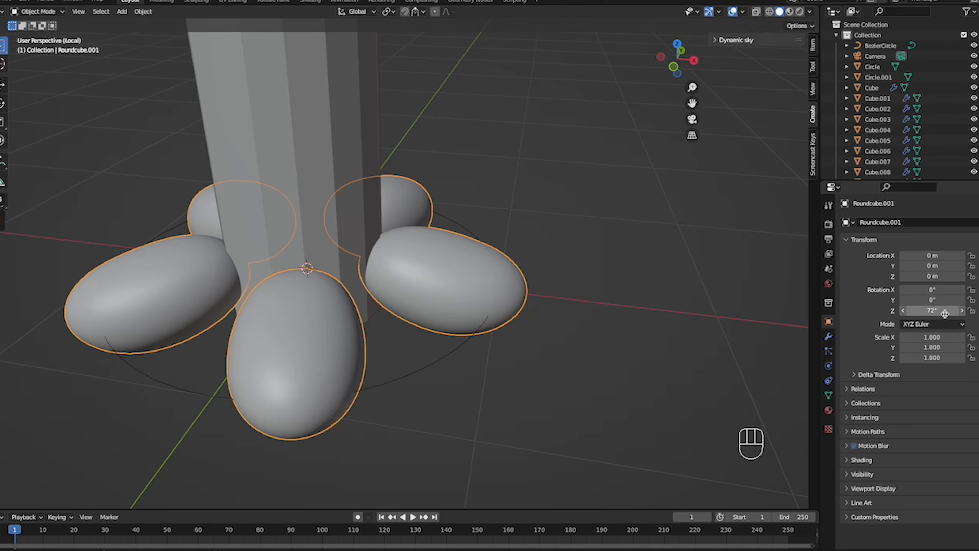
click(496, 367)
middle_drag(496, 367, 497, 365)
click(568, 287)
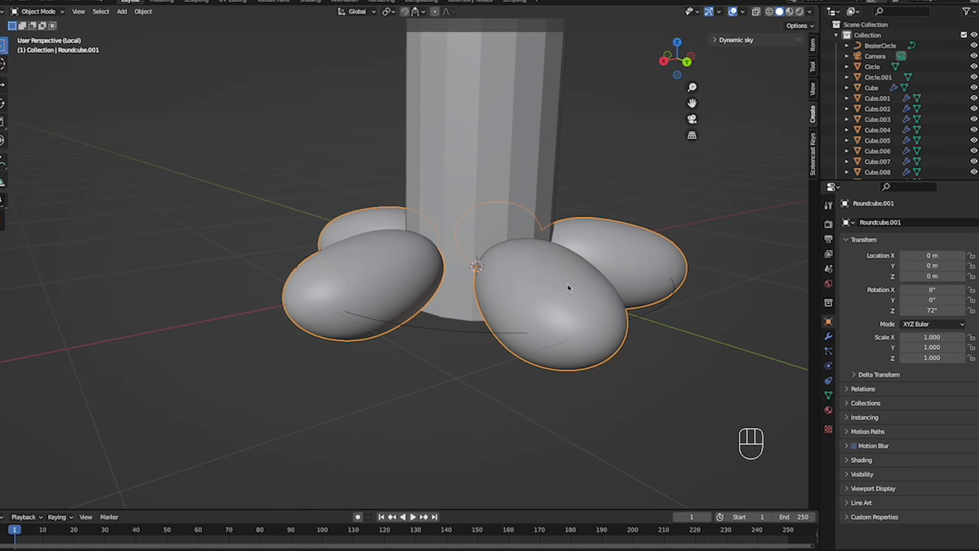
Apply the stones' Array modifier and delete the Bezier circle
key(Tab)
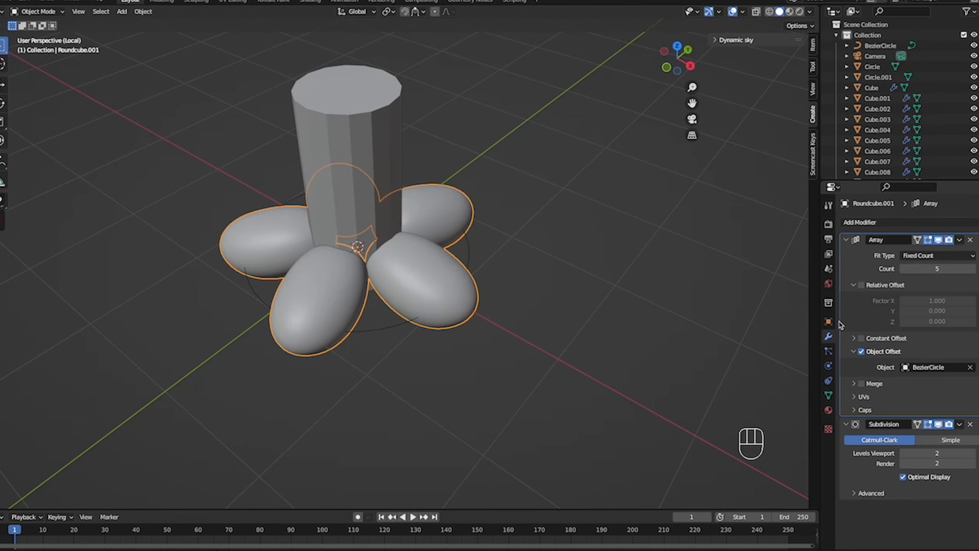
click(960, 240)
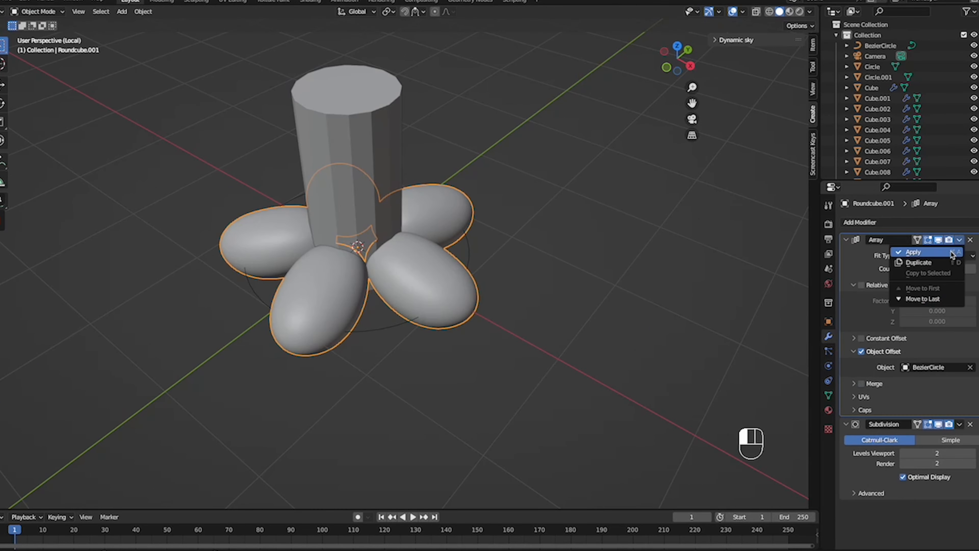
click(952, 256)
click(386, 328)
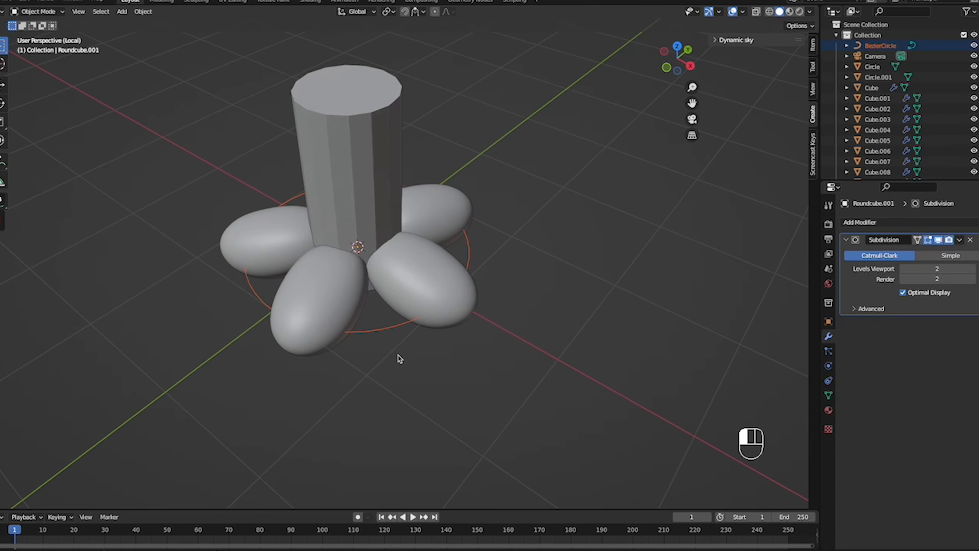
key(Delete)
Add two loop cuts around the cylinder, one near its top edge and one near its base
click(360, 201)
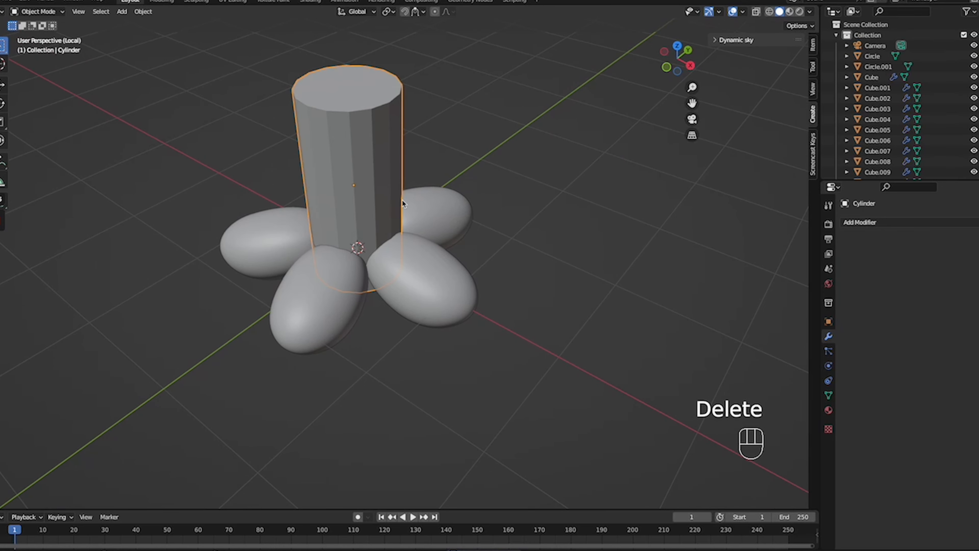
key(Tab)
click(474, 203)
key(ctrl+r)
click(350, 195)
click(344, 125)
key(ctrl+r)
click(354, 172)
click(357, 285)
key(Tab)
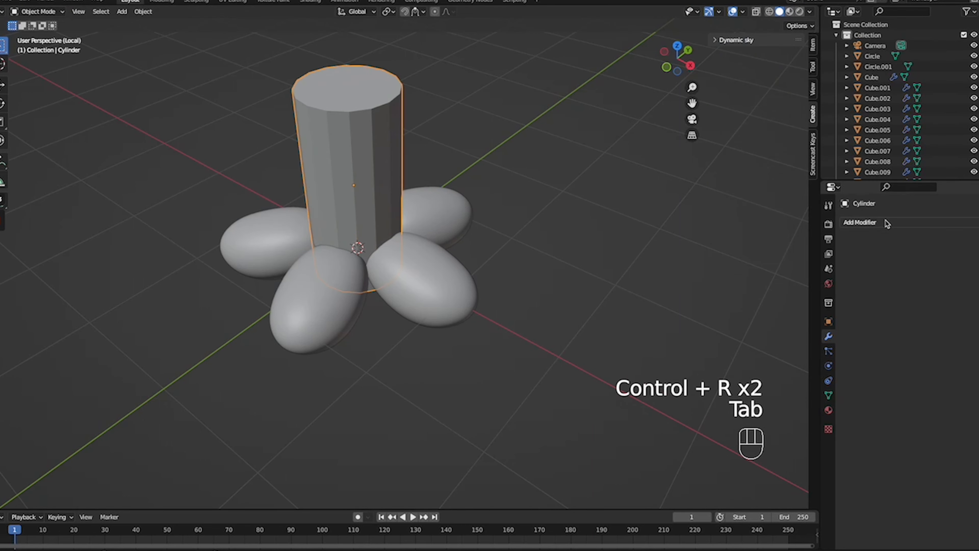
Add a Subdivision Surface modifier with viewport level 2 to the cylinder and shade it smooth
click(859, 222)
click(794, 417)
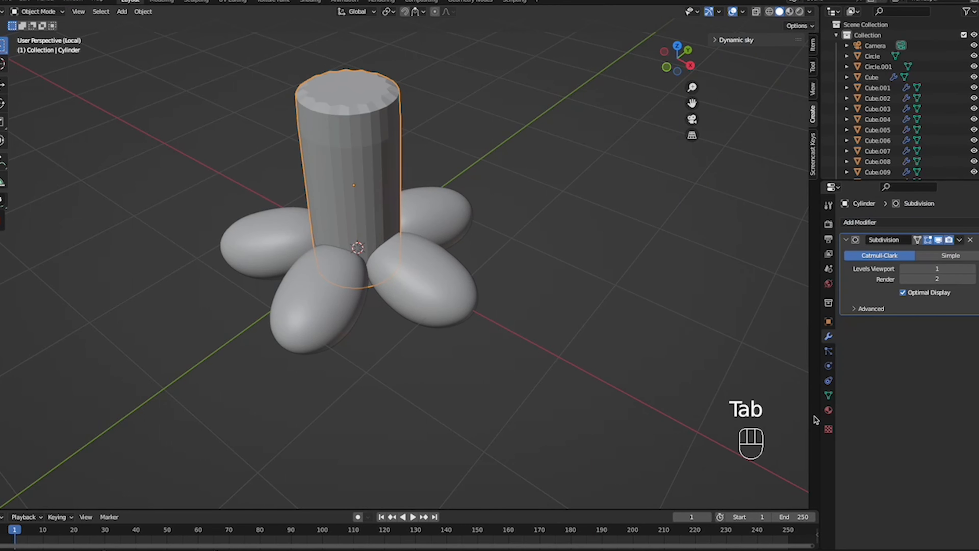
click(972, 269)
middle_drag(518, 247, 516, 246)
key(Tab)
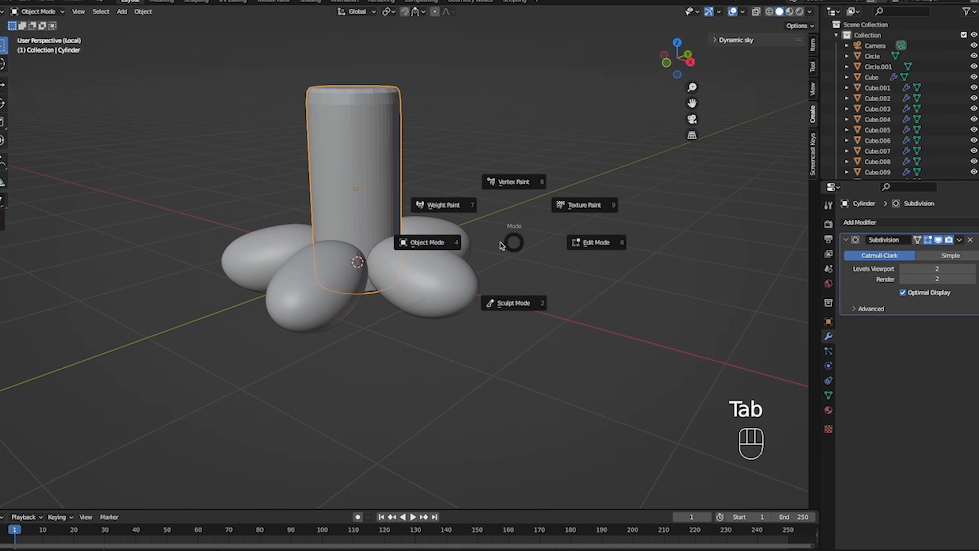
right_click(373, 199)
right_click(374, 199)
right_click(347, 191)
click(348, 190)
click(473, 200)
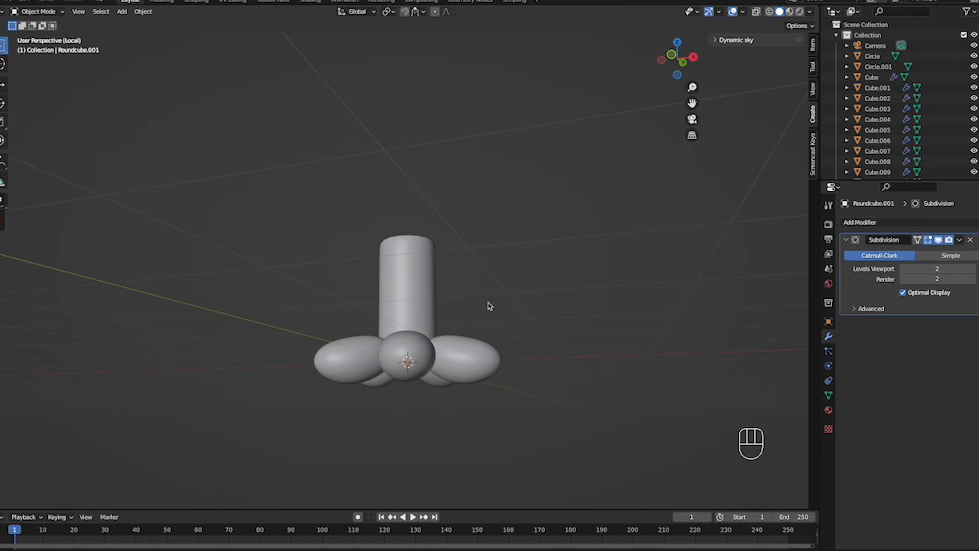
Add a Round Cube mesh at the cylinder's base
scroll(489, 304, down, 3)
key(shift+a)
click(538, 442)
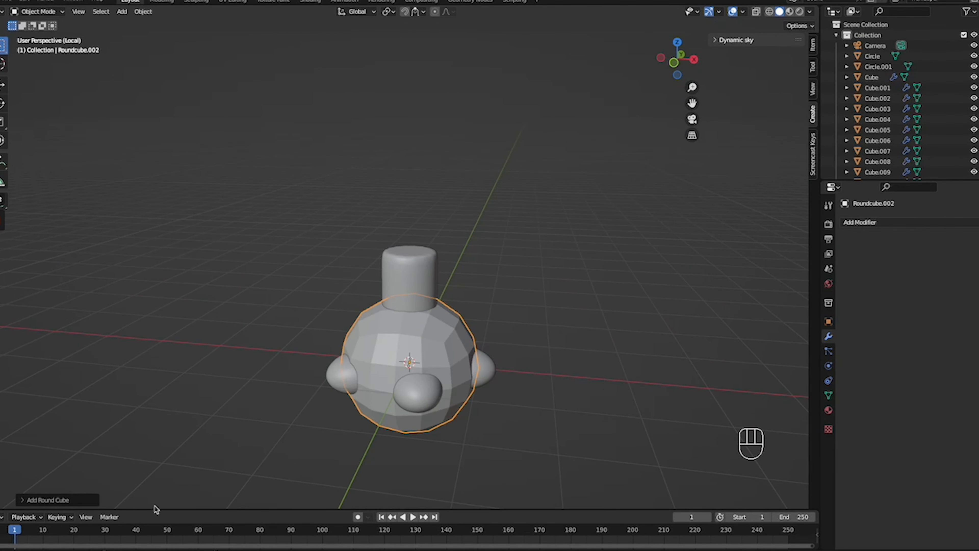
click(78, 500)
Raise the round cube along Z and enlarge it so that it rests on top of the cylinder as foliage
key(g)
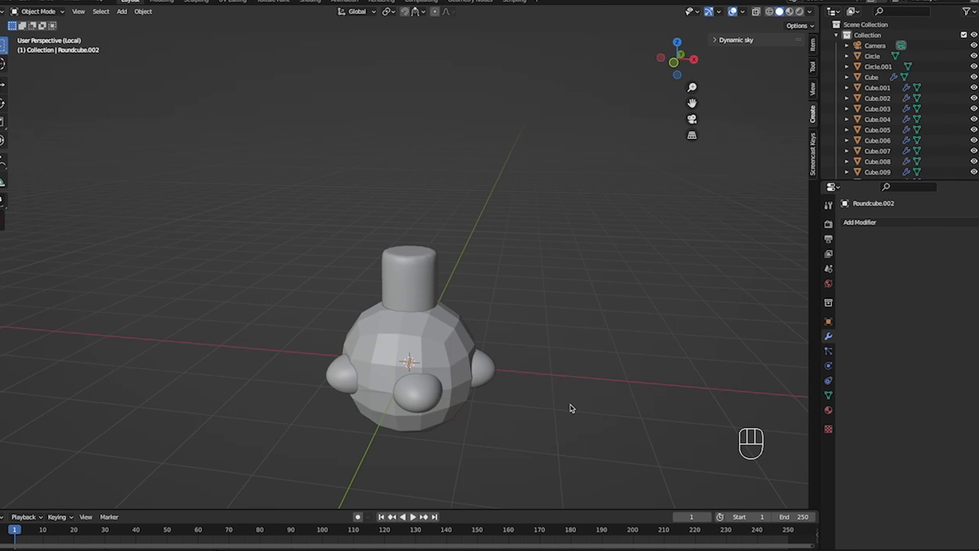
key(z)
click(473, 247)
key(g)
key(s)
click(510, 251)
key(g)
key(z)
click(509, 243)
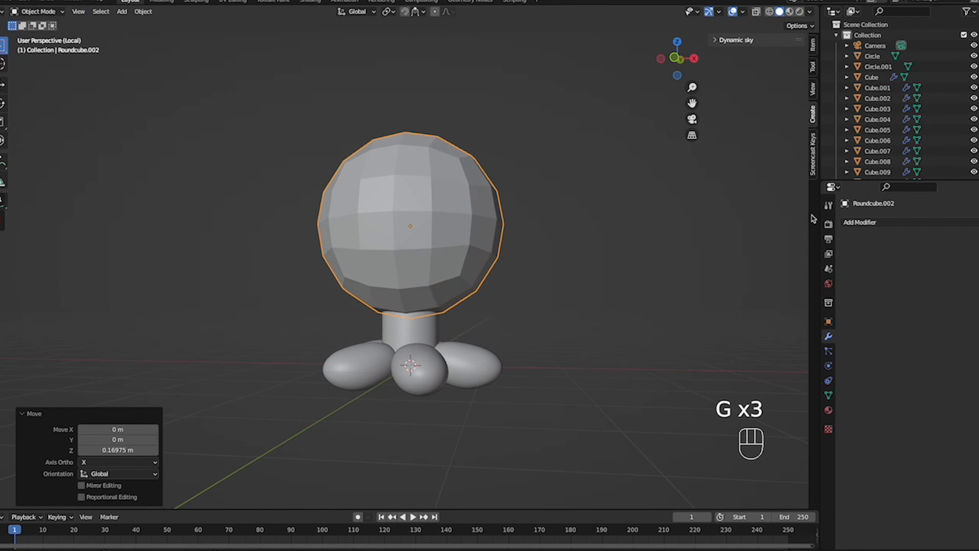
Add a Subdivision Surface modifier with viewport level 2 to the foliage ball and shade it smooth
click(893, 224)
click(794, 414)
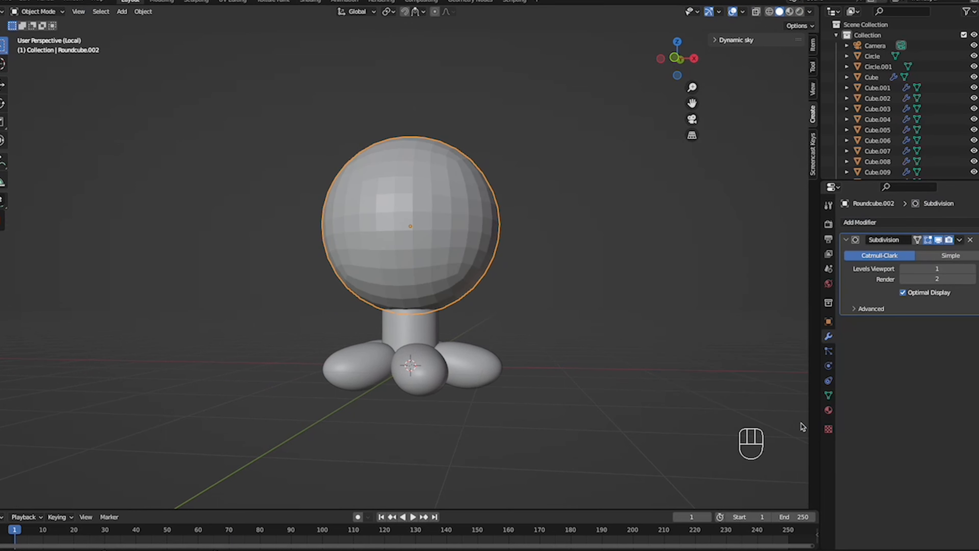
click(966, 270)
right_click(361, 247)
click(361, 247)
middle_drag(499, 306, 530, 346)
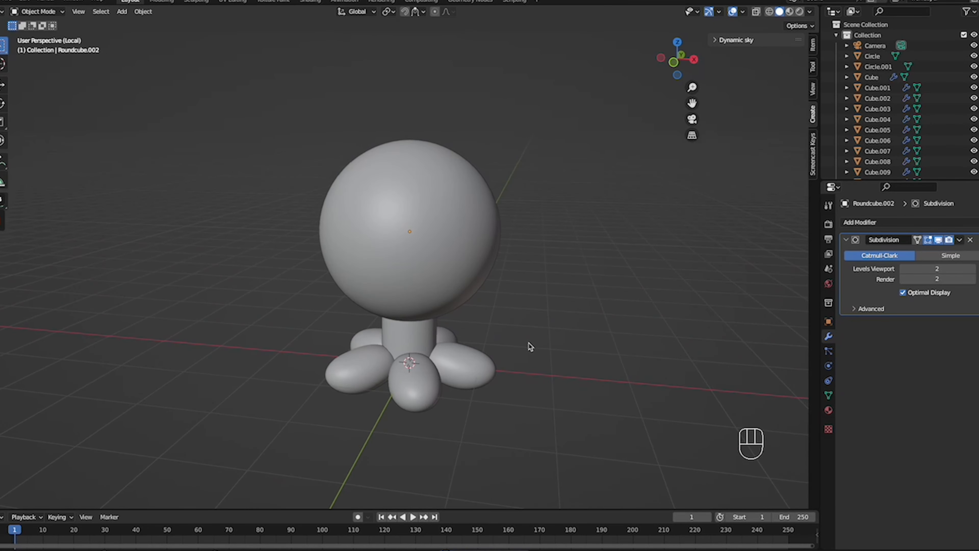
Move the foliage ball, cylinder and stones into a new collection named "tree"
drag(254, 164, 589, 456)
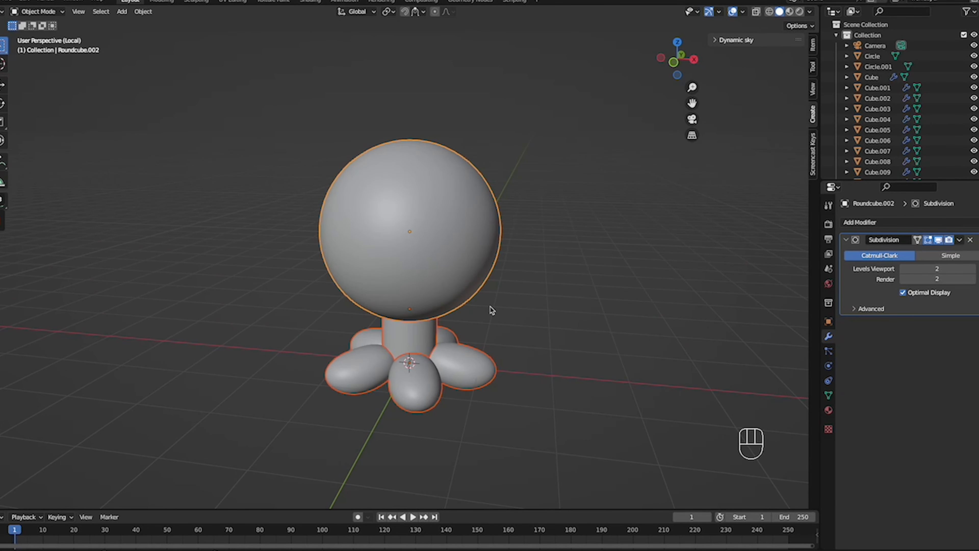
key(m)
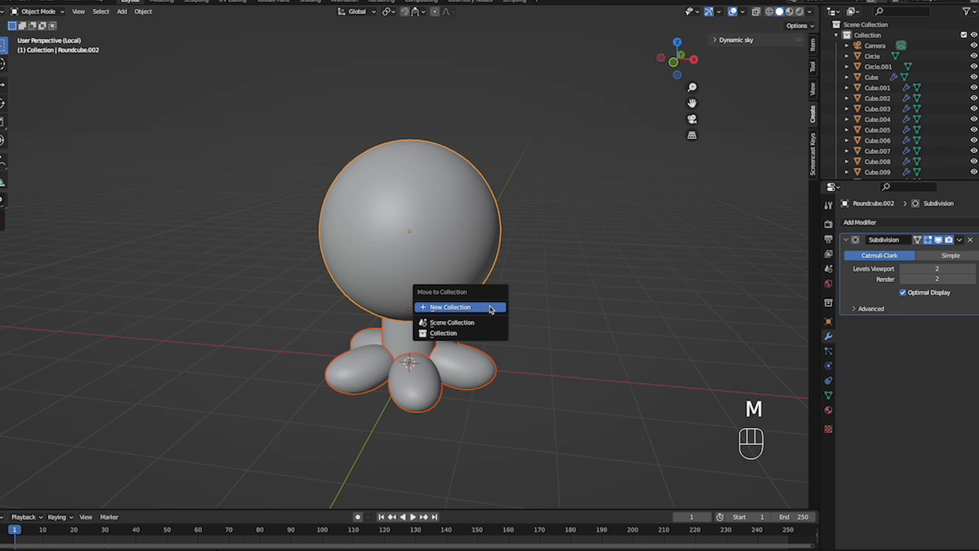
click(490, 306)
text(tree)
click(496, 339)
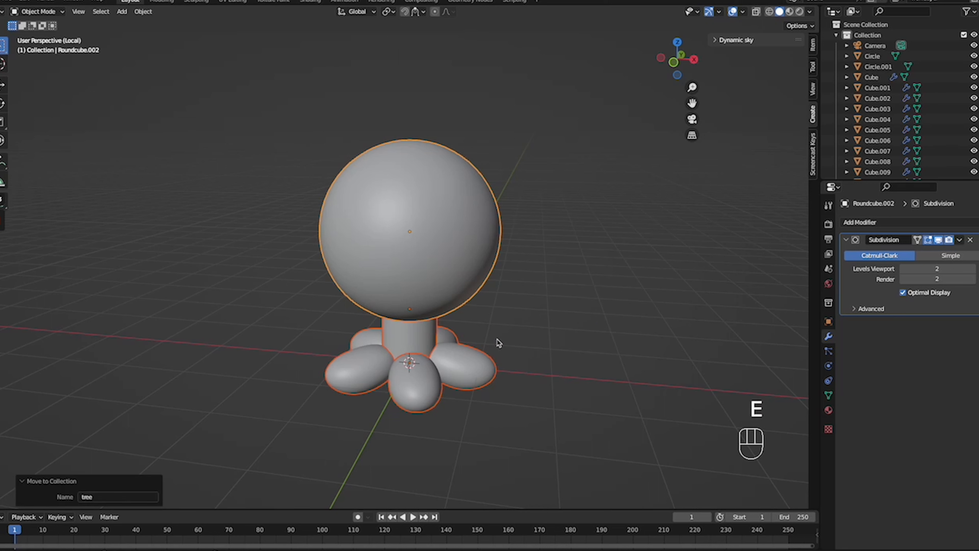
Select all three tree parts, leave local view and move them along Y in front of the house
scroll(908, 126, down, 10)
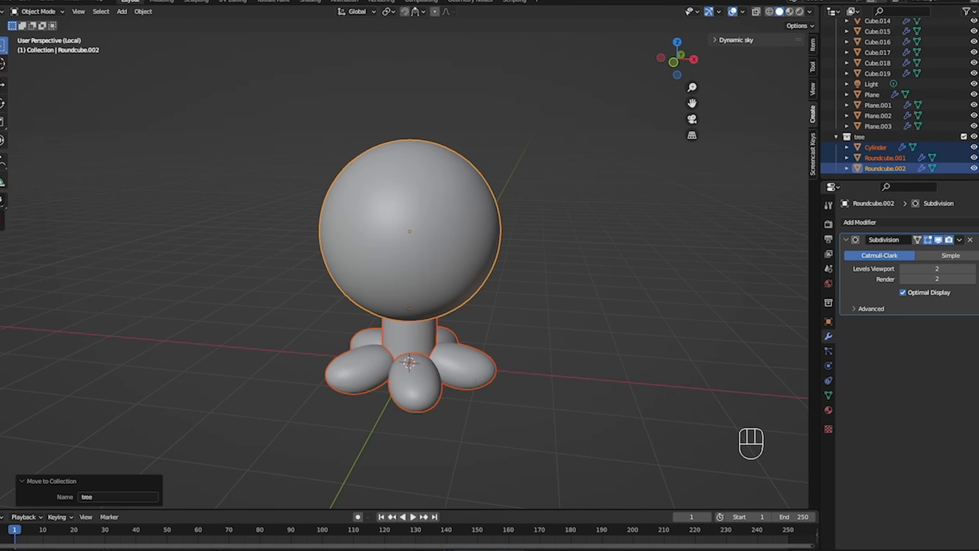
click(885, 159)
click(876, 148)
shift+click(885, 169)
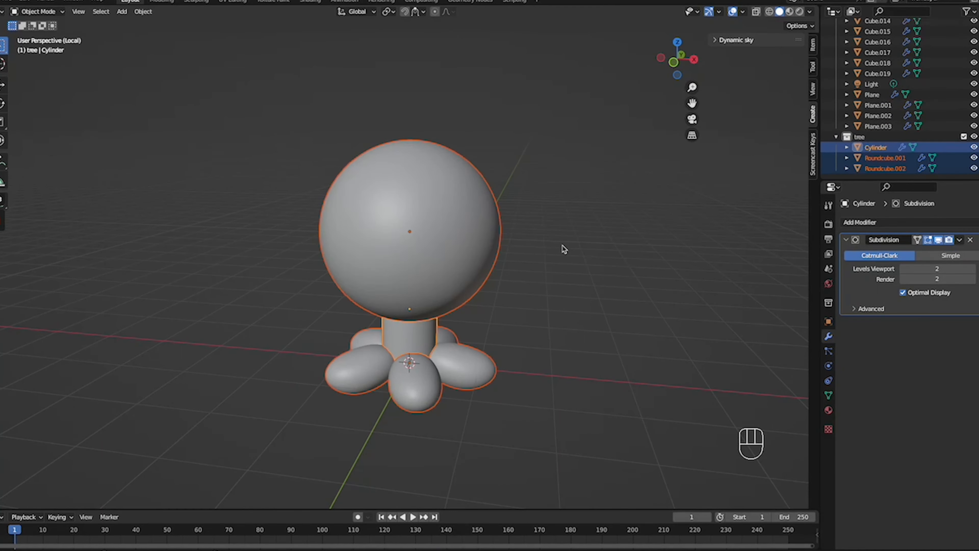
key(slash)
key(g)
key(g)
key(y)
click(645, 384)
Scale the tree and move it about -1.56 m along X to one side of the house
key(s)
click(515, 343)
key(g)
key(x)
click(374, 354)
Lower the tree along Z in front view so its roots line up with the base of the house
key(KP_1)
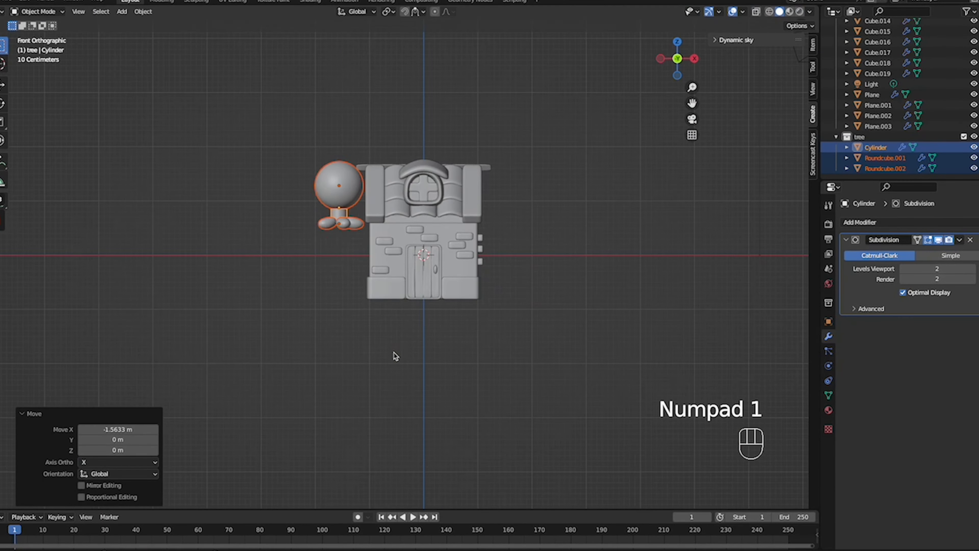
key(g)
key(z)
click(523, 400)
click(523, 401)
Reselect all the tree parts and adjust their position along X beside the house
click(372, 258)
shift+click(372, 219)
key(g)
key(x)
right_click(487, 275)
shift+click(394, 272)
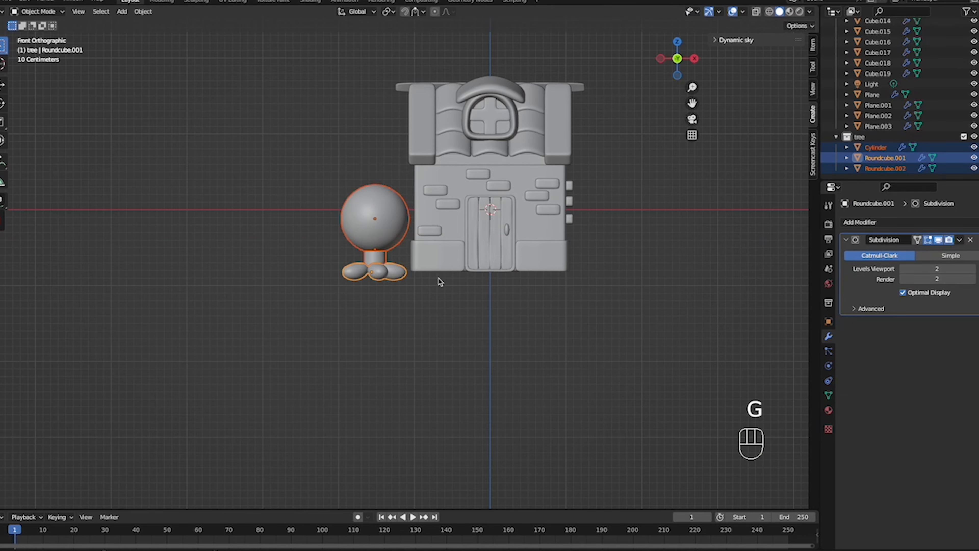
key(g)
key(x)
click(459, 284)
click(443, 298)
Add a 2 m plane and scale it down in local view
middle_drag(391, 276, 434, 306)
middle_drag(614, 371, 572, 348)
middle_drag(503, 335, 502, 334)
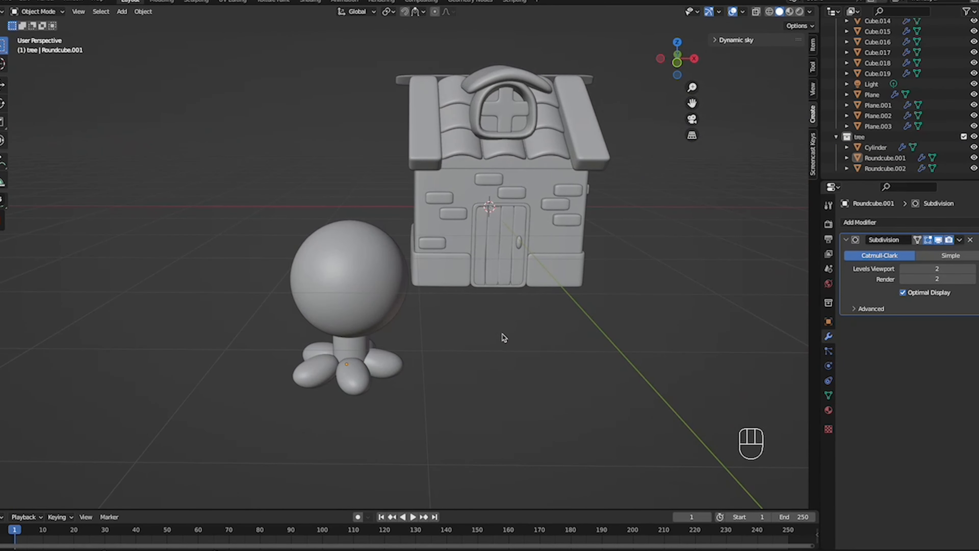
key(shift+a)
click(577, 112)
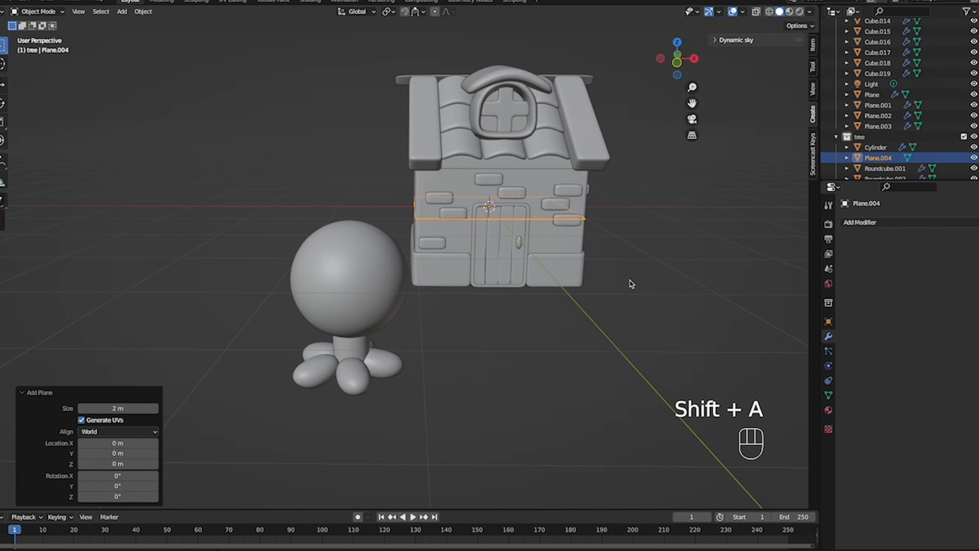
key(slash)
key(s)
click(496, 273)
Subdivide the plane with one cut and stretch it along X to roughly twice its length
key(Tab)
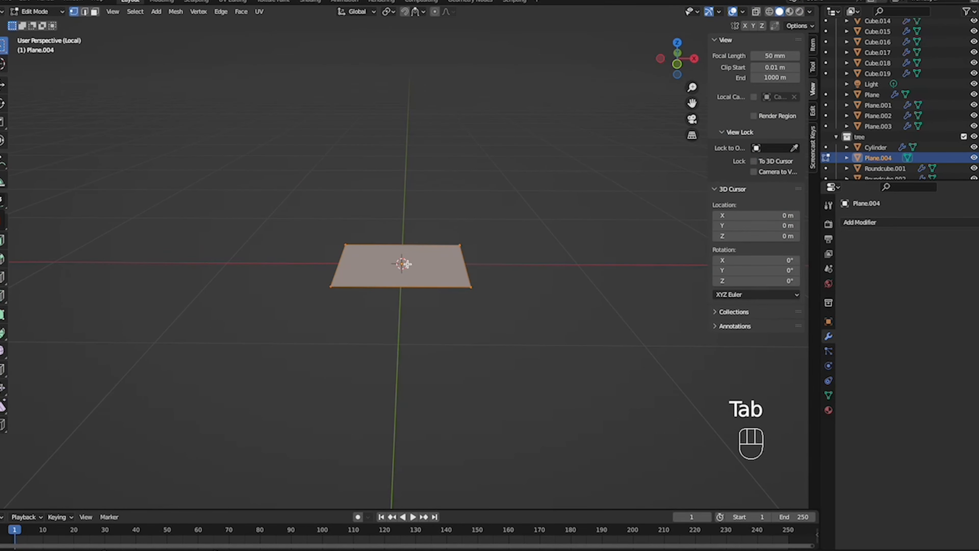
right_click(406, 264)
click(405, 280)
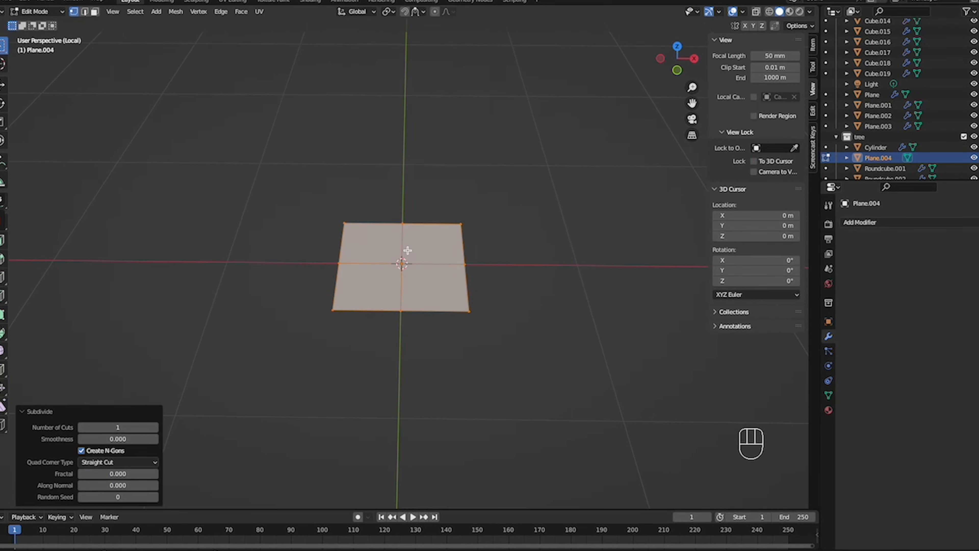
key(s)
key(x)
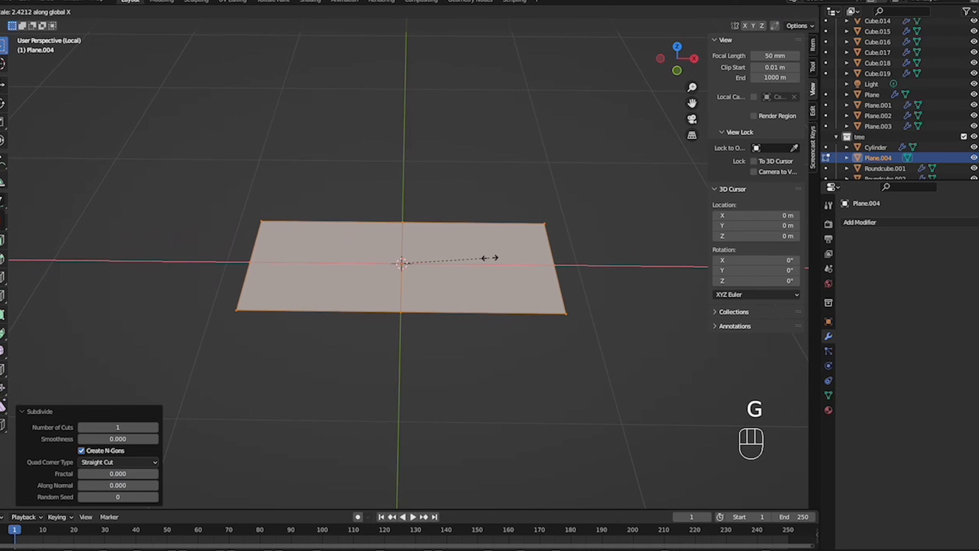
click(474, 259)
Taper the plane into a leaf shape by scaling its two end edges to 0.265 and 0.274
drag(227, 173, 320, 363)
key(s)
click(293, 240)
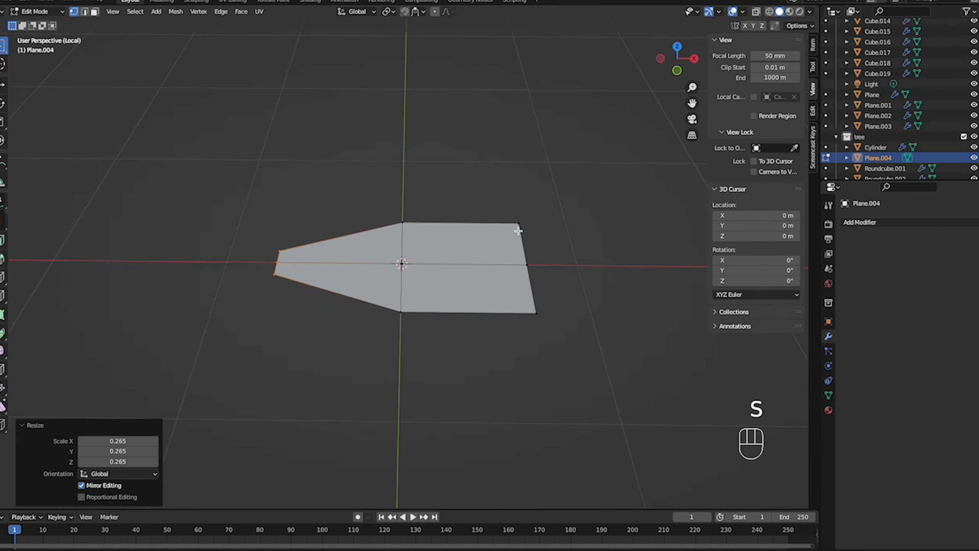
drag(495, 219, 567, 311)
key(s)
click(545, 241)
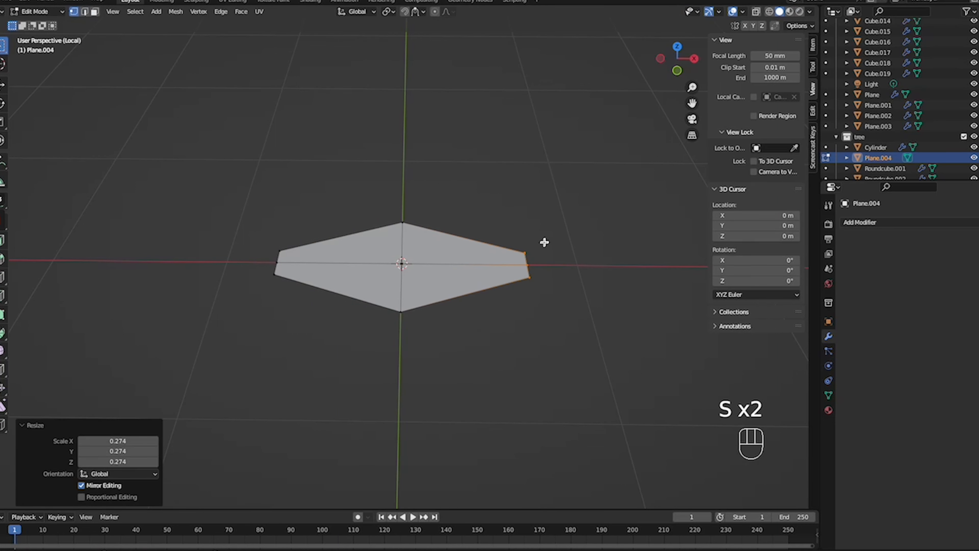
Move the leaf's lengthwise centre edge loop about -0.154 m along Z with smooth proportional editing
alt+click(415, 265)
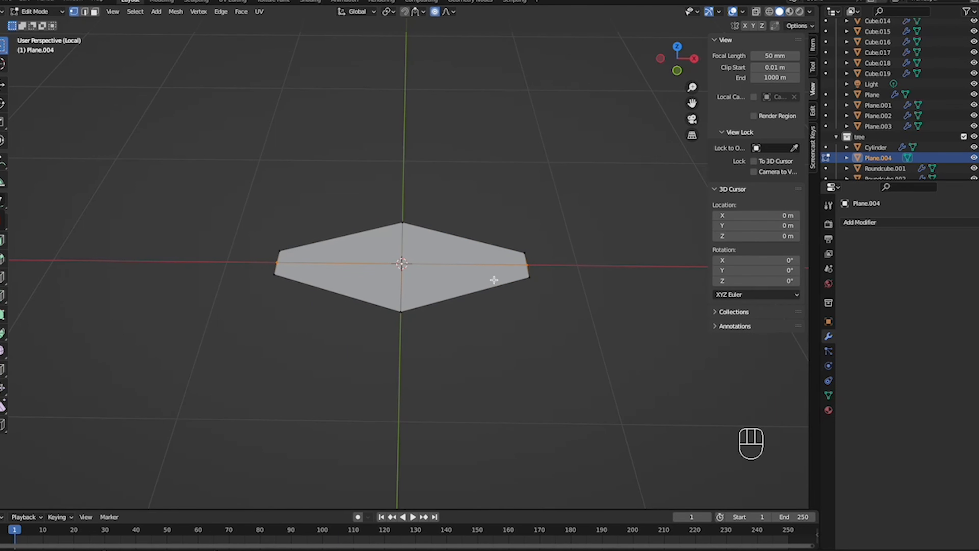
key(g)
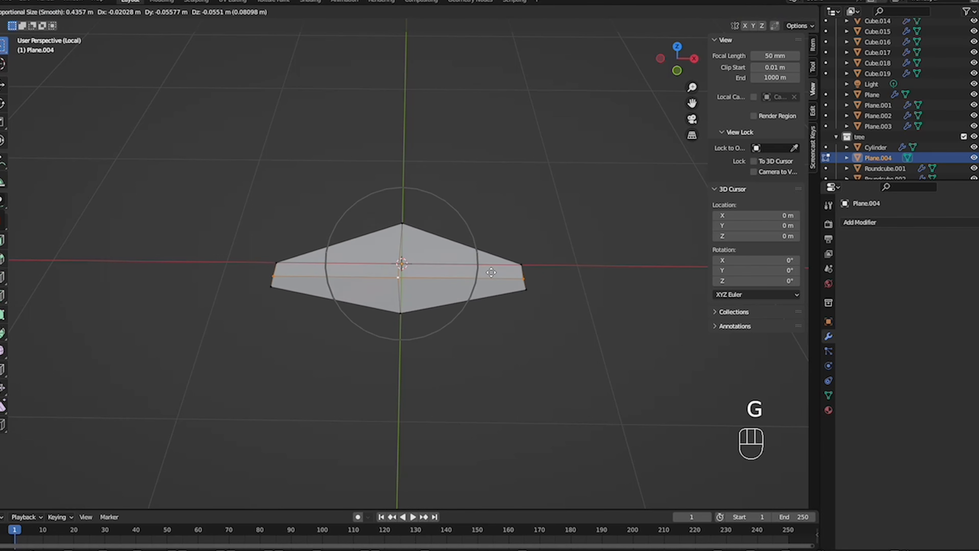
key(z)
click(491, 276)
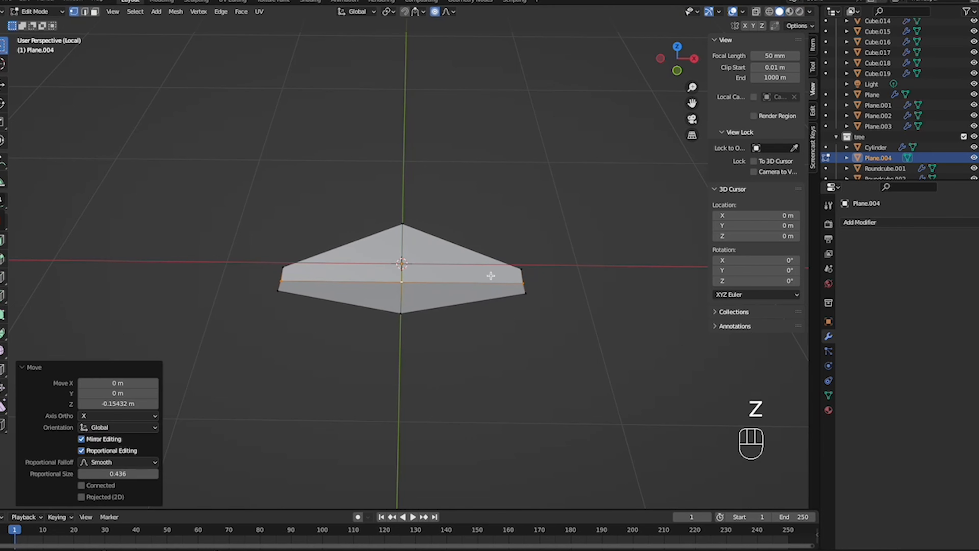
Raise the leaf's crosswise centre edge loop about 0.142 m along Z with smooth proportional editing
alt+click(402, 253)
middle_drag(403, 253, 383, 268)
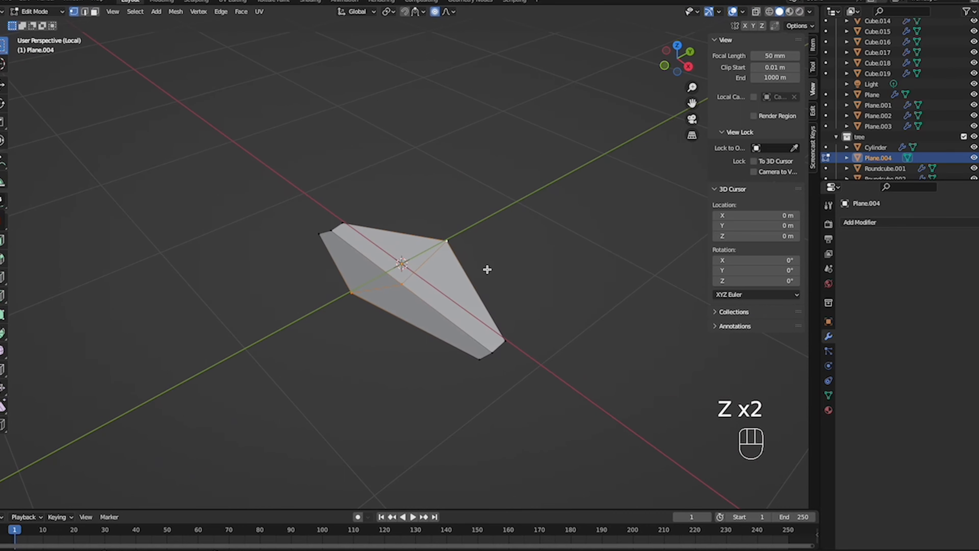
key(g)
key(z)
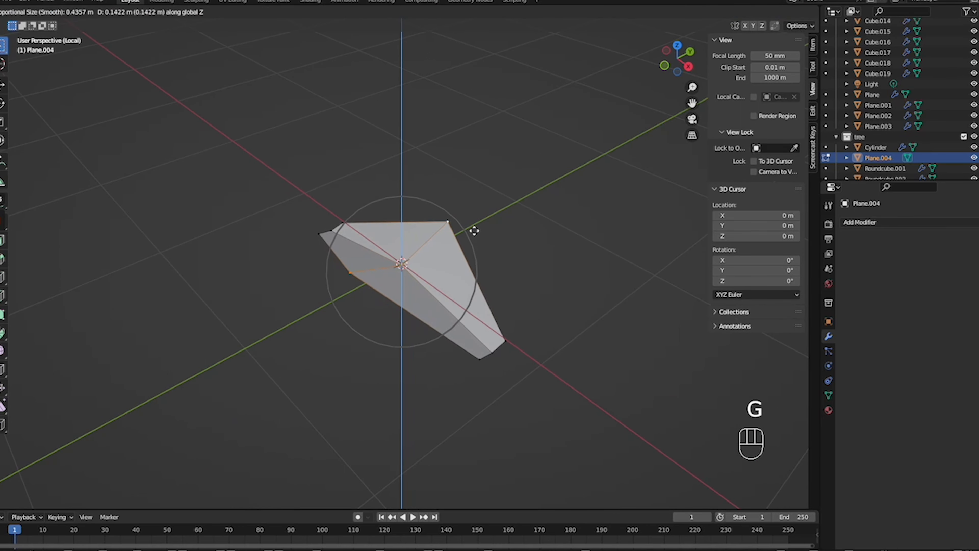
click(474, 234)
middle_drag(475, 233, 474, 230)
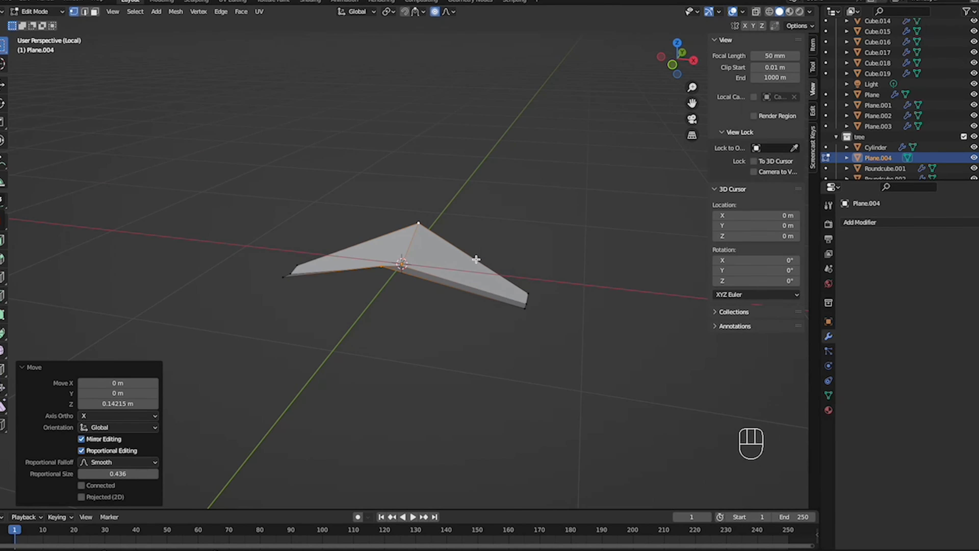
Extrude the whole leaf mesh about 0.12 m along global Z to give it thickness
key(a)
key(e)
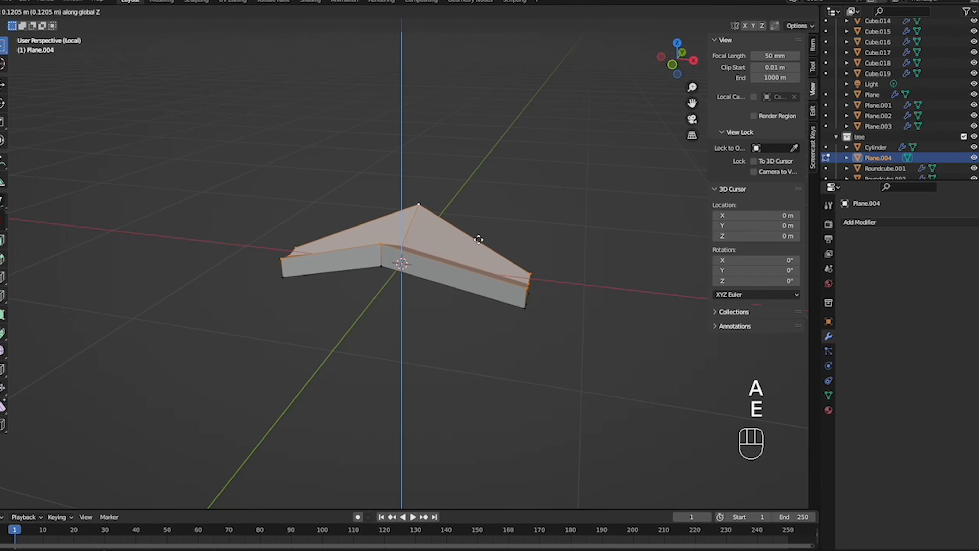
key(z)
key(z)
click(477, 236)
Add a Subdivision modifier to the leaf with viewport level 2
click(859, 223)
click(848, 426)
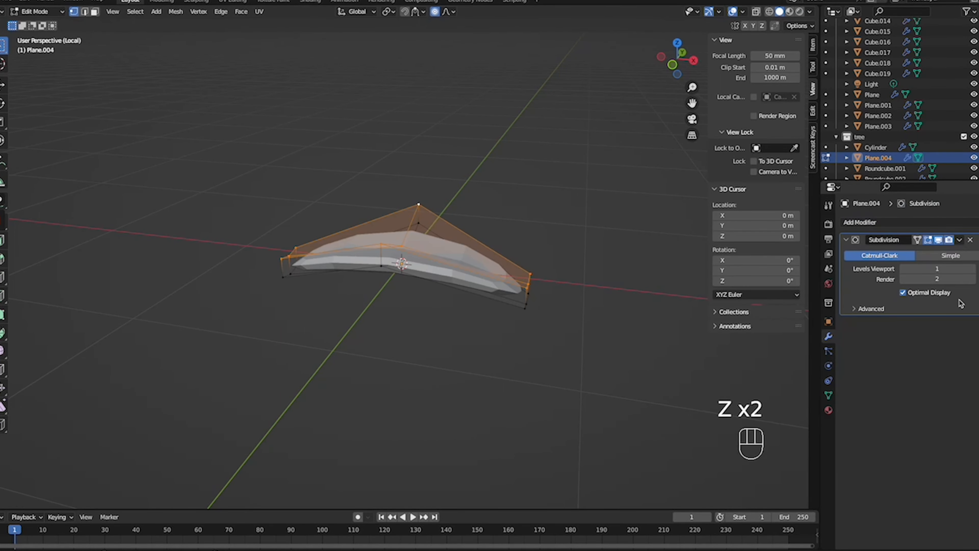
click(972, 269)
middle_drag(578, 277, 475, 276)
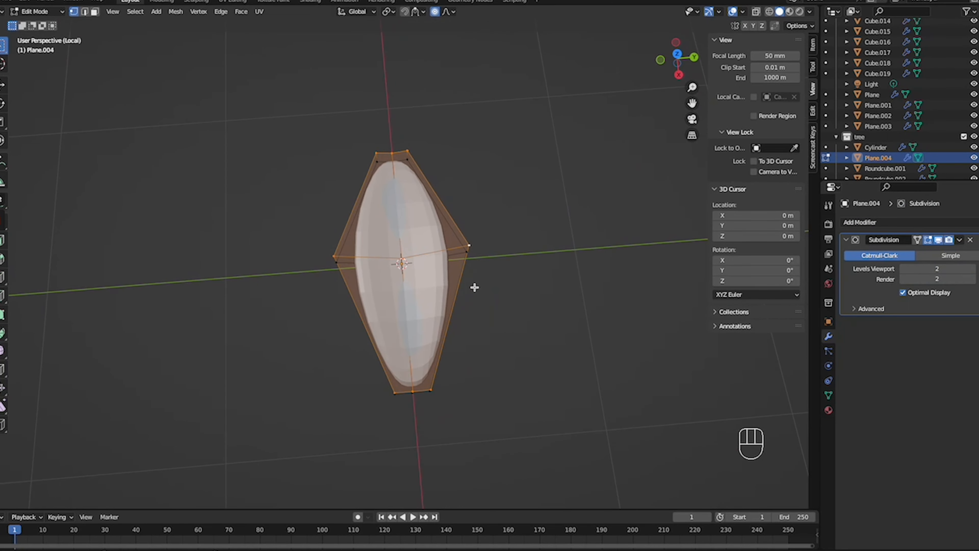
Widen the whole leaf mesh by scaling it 1.574 along Y, and turn off proportional editing
key(a)
key(s)
key(z)
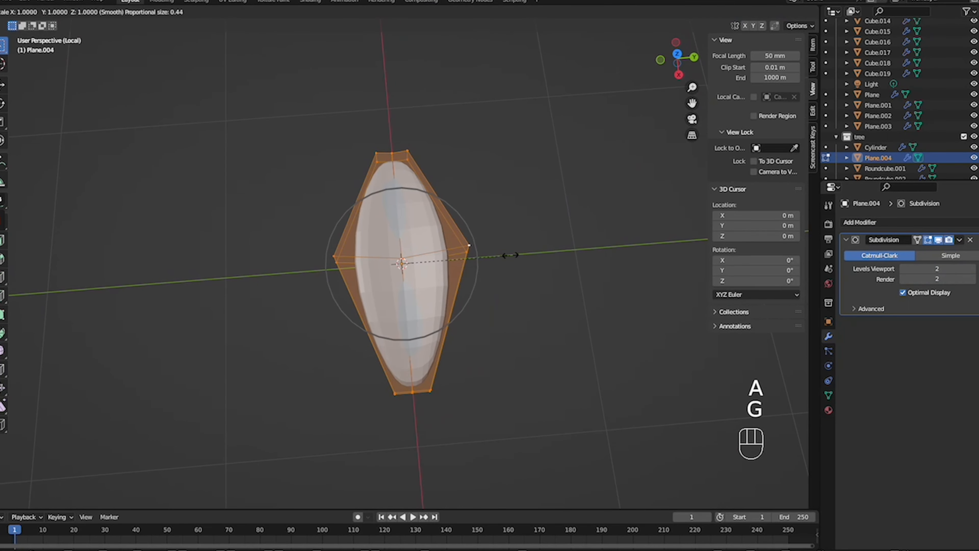
key(y)
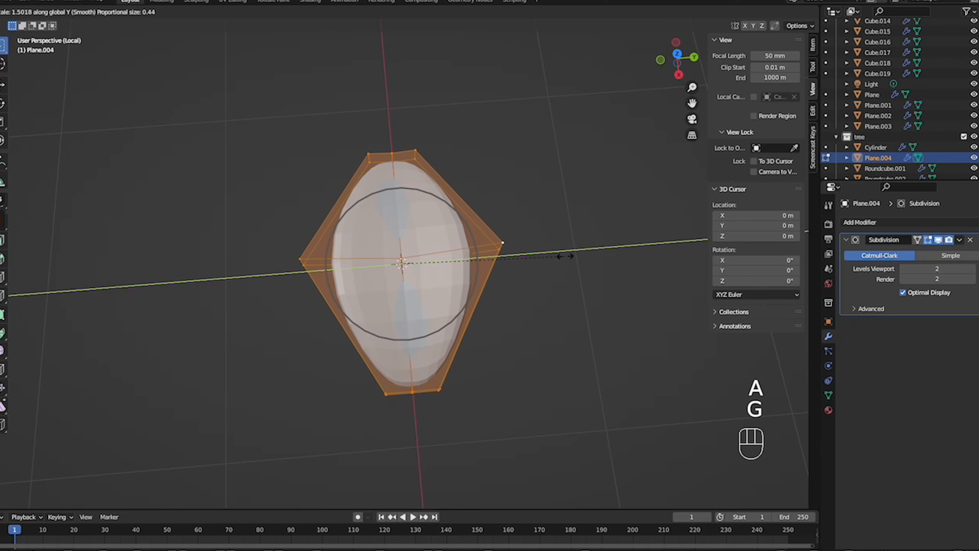
click(573, 256)
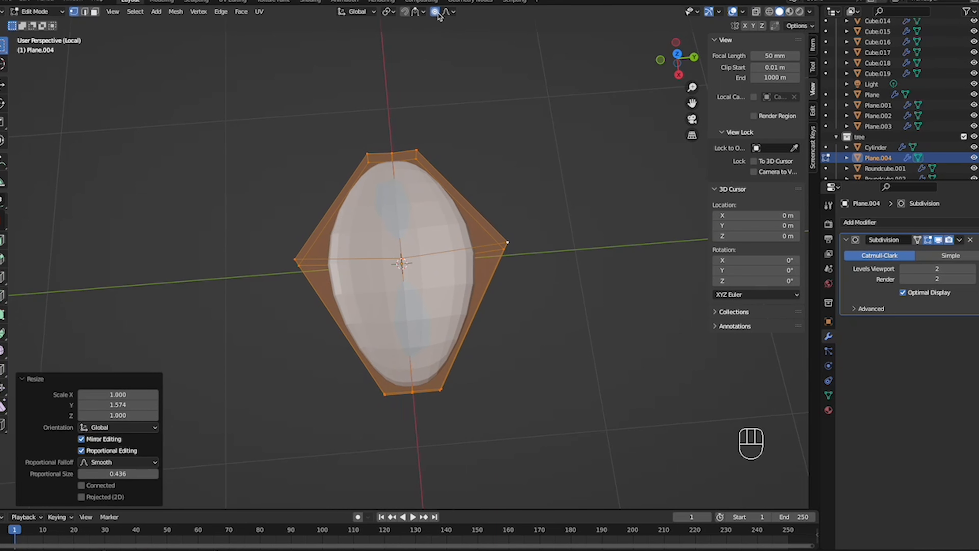
click(498, 169)
Return to Object Mode, shade the leaf smooth and check its shape from above and the side
middle_drag(498, 169, 499, 175)
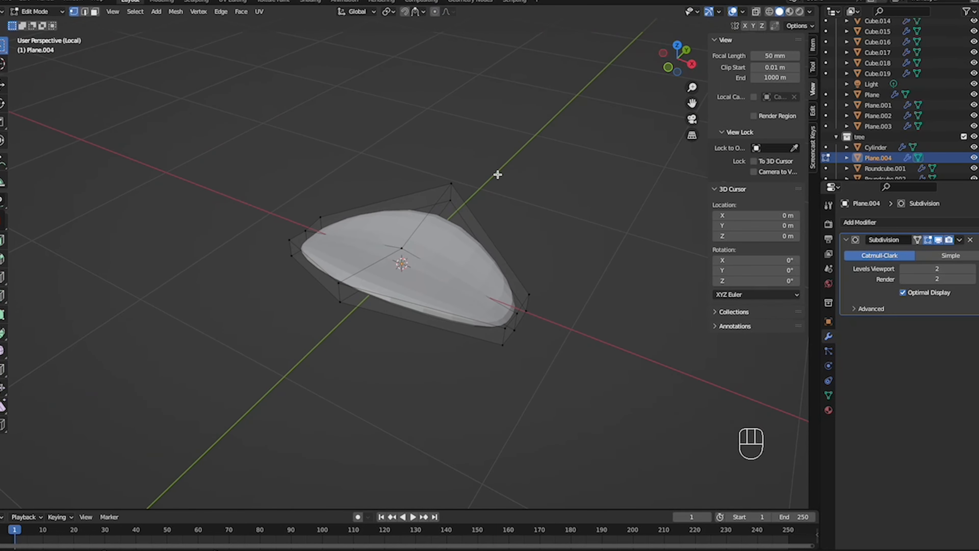
key(Tab)
right_click(473, 273)
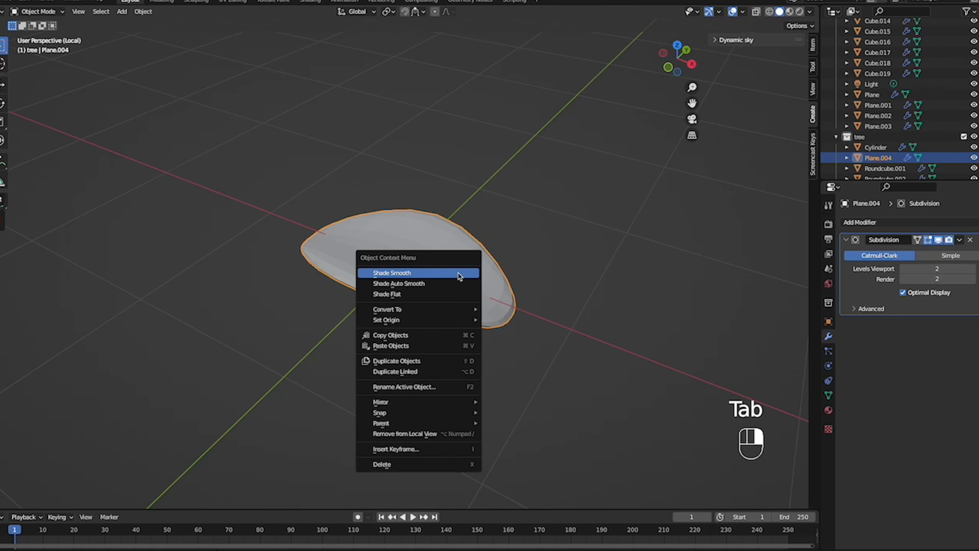
click(466, 273)
middle_drag(481, 285, 405, 269)
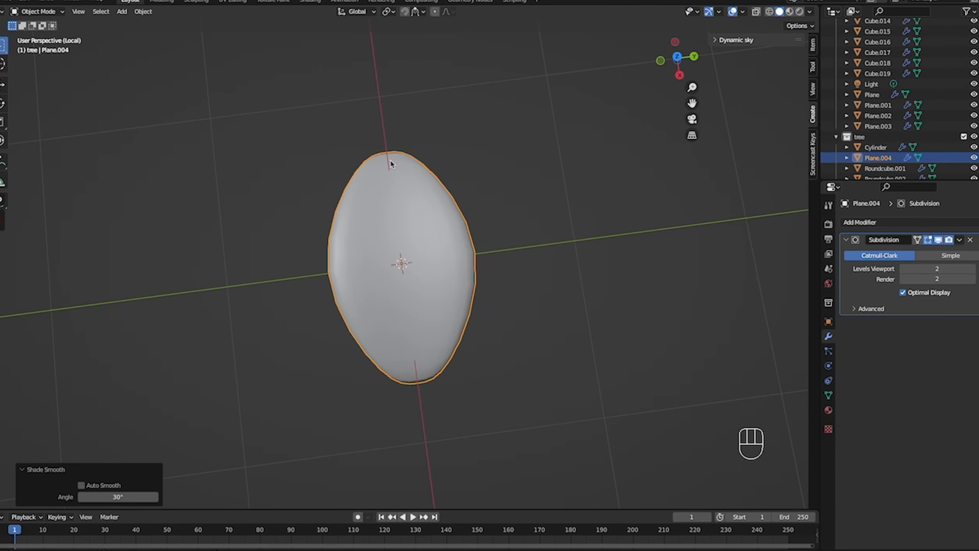
middle_drag(390, 162, 391, 162)
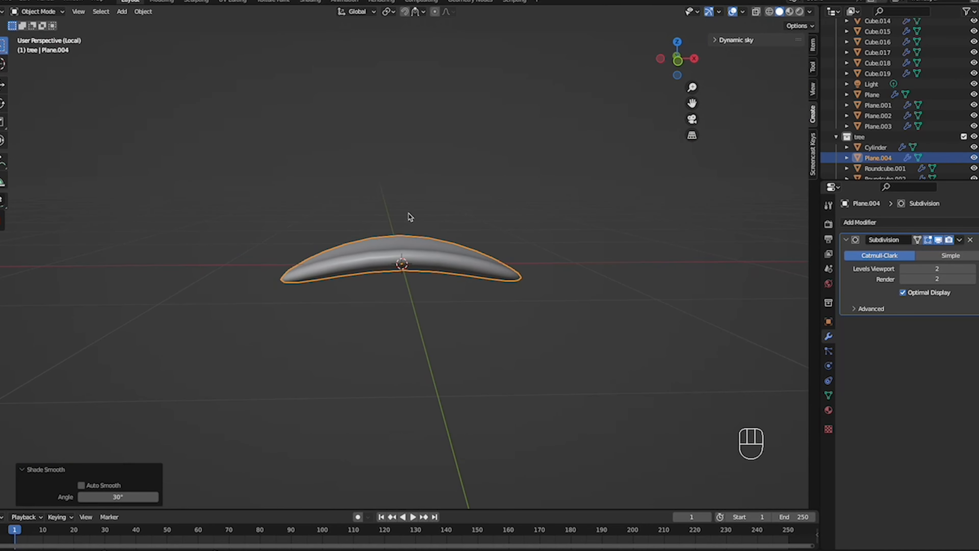
Offset the leaf mesh about 0.614 m along X and slightly up along Z so its origin sits near one end
key(Tab)
key(Tab)
key(a)
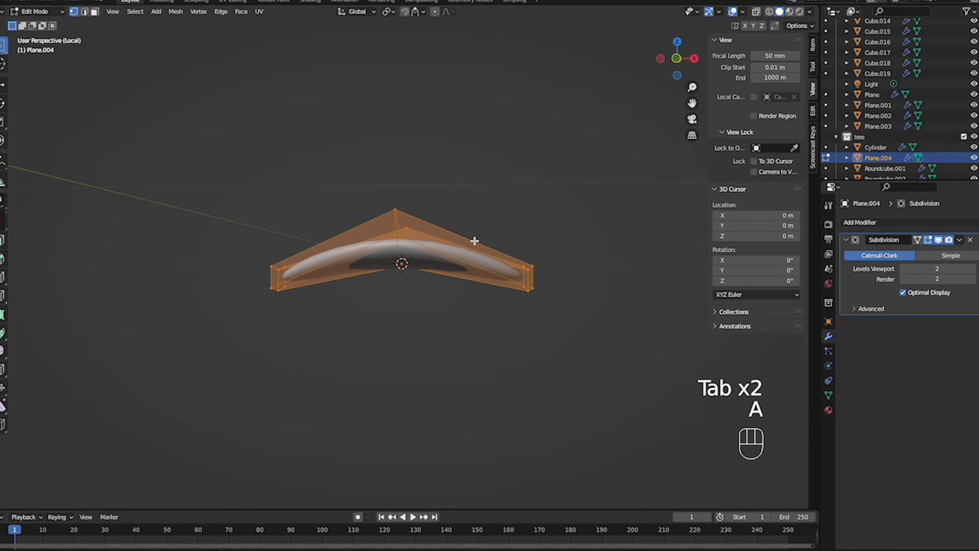
key(KP_1)
key(g)
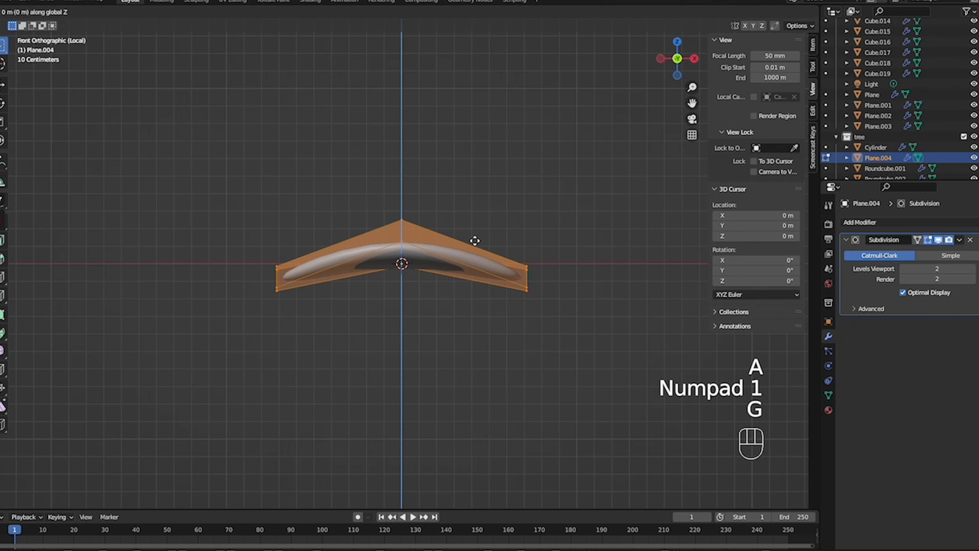
click(583, 242)
key(g)
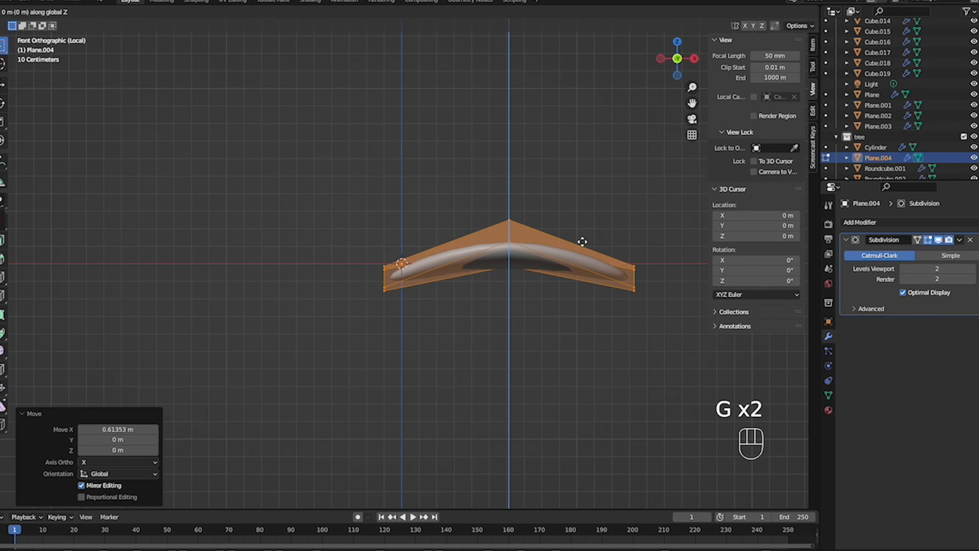
click(584, 232)
key(Tab)
Leave local view, move the leaf about -4.686 m along Y in front of the house, and scale it to 0.12
middle_drag(584, 232, 564, 285)
key(KP_Divide)
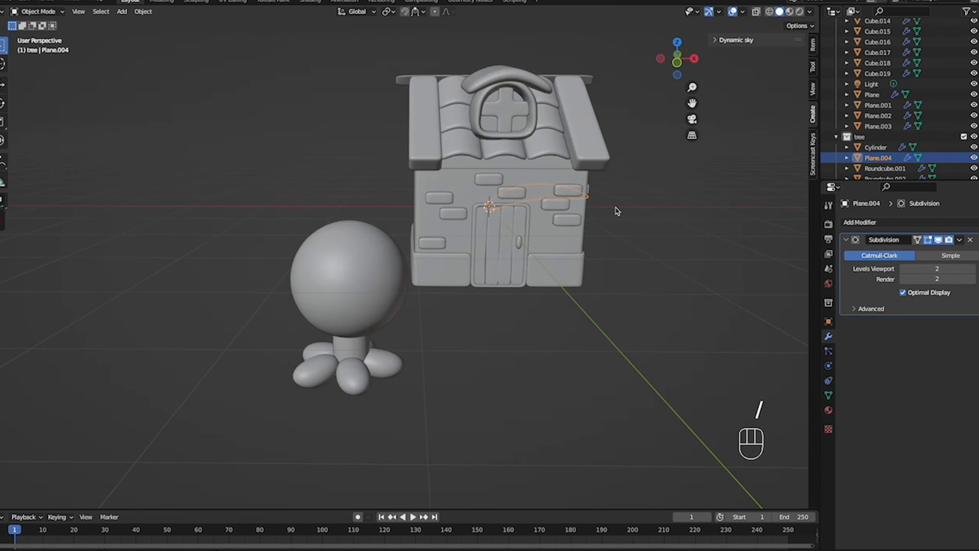
key(g)
click(668, 381)
key(s)
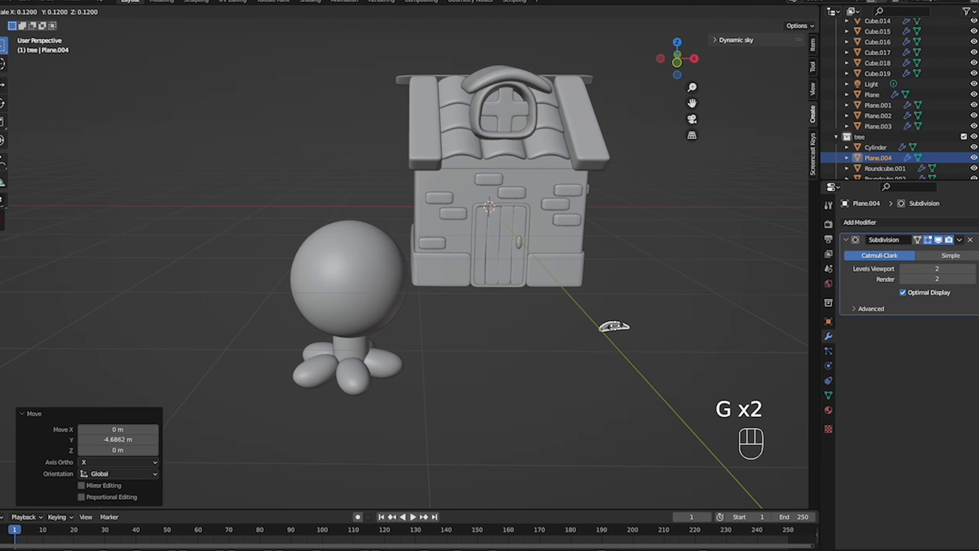
click(617, 329)
Turn on snapping, place the leaf on the surface of the tree's round foliage and rotate it 70° about X
click(421, 12)
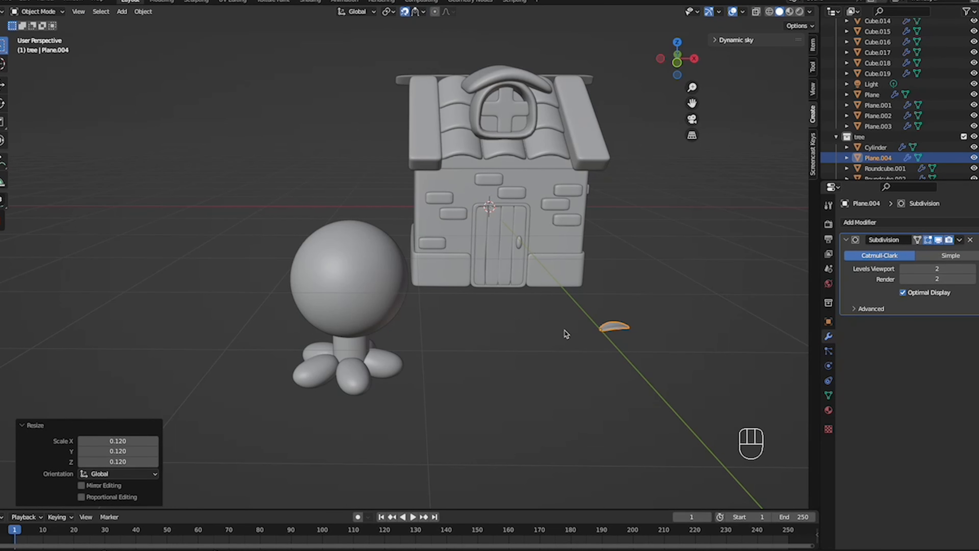
ctrl+scroll(359, 254, up, 8)
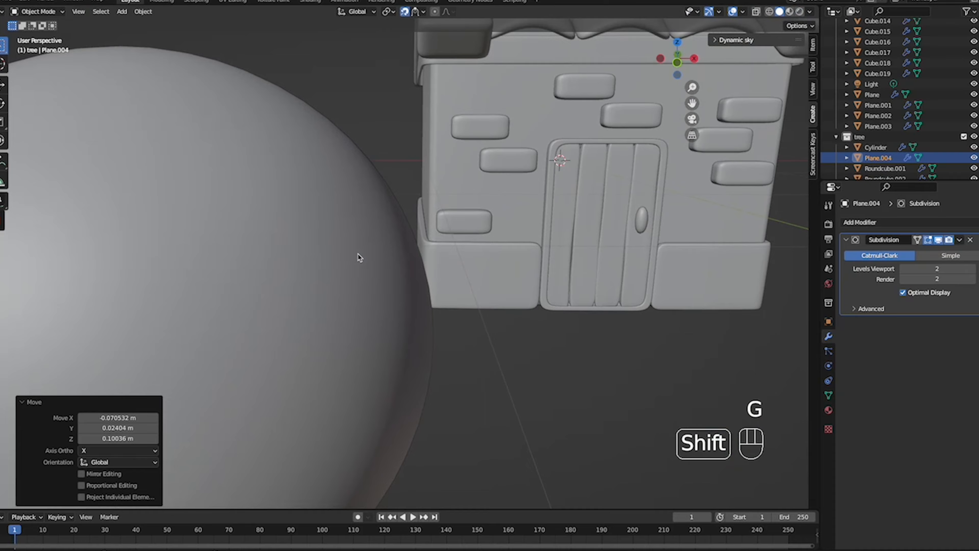
shift+scroll(358, 255, left, 8)
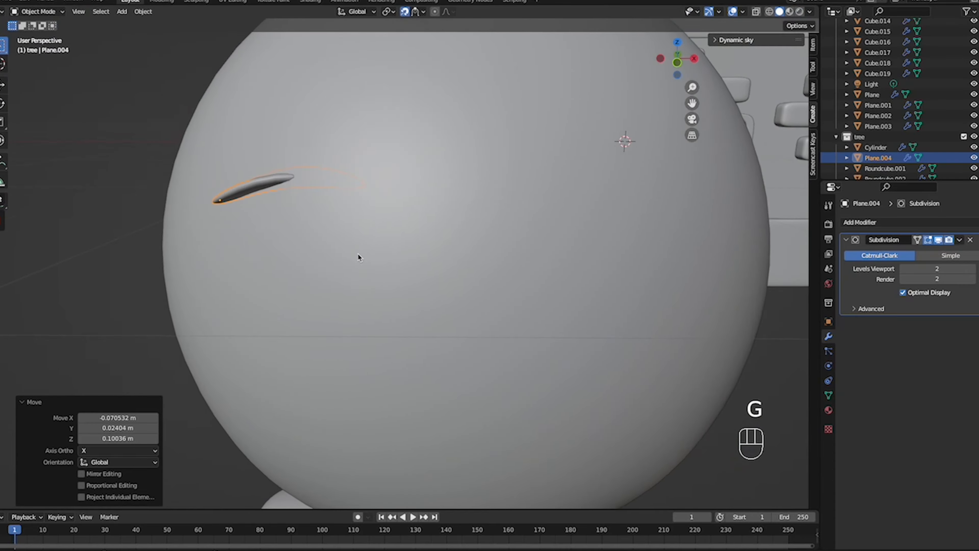
ctrl+scroll(358, 255, down, 8)
key(g)
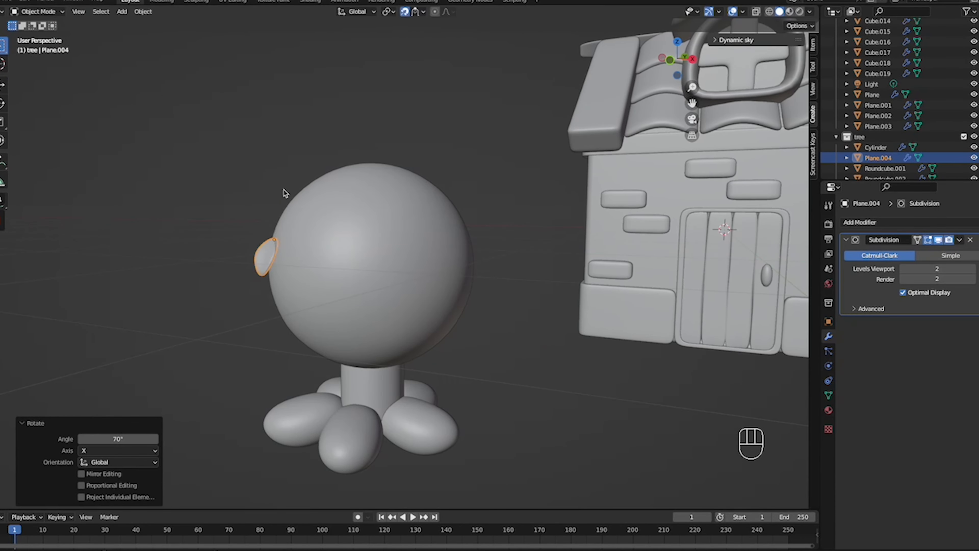
Duplicate the leaf and place the copy next to the first on the foliage, tilted the opposite way
key(g)
key(z)
key(z)
key(g)
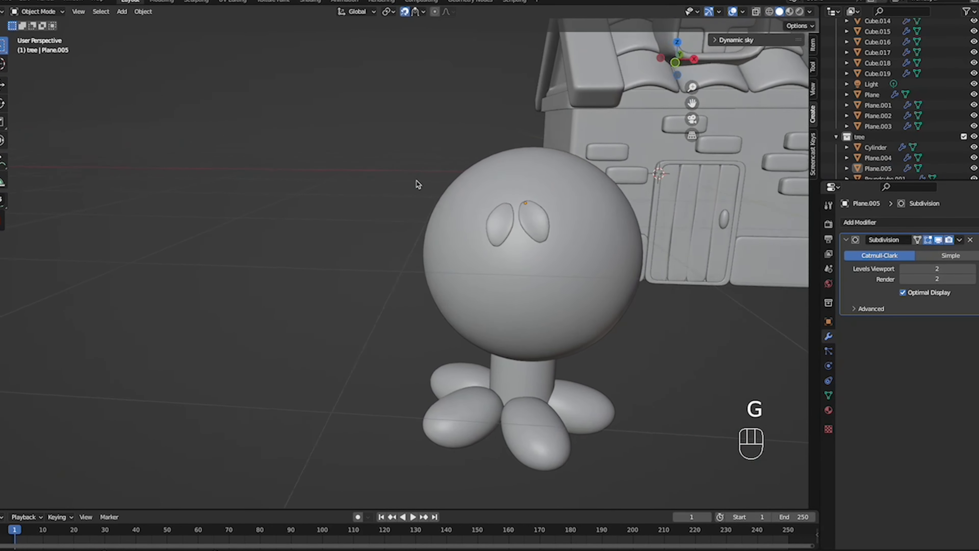
shift+middle_drag(415, 181, 387, 282)
click(388, 282)
middle_drag(516, 339, 458, 358)
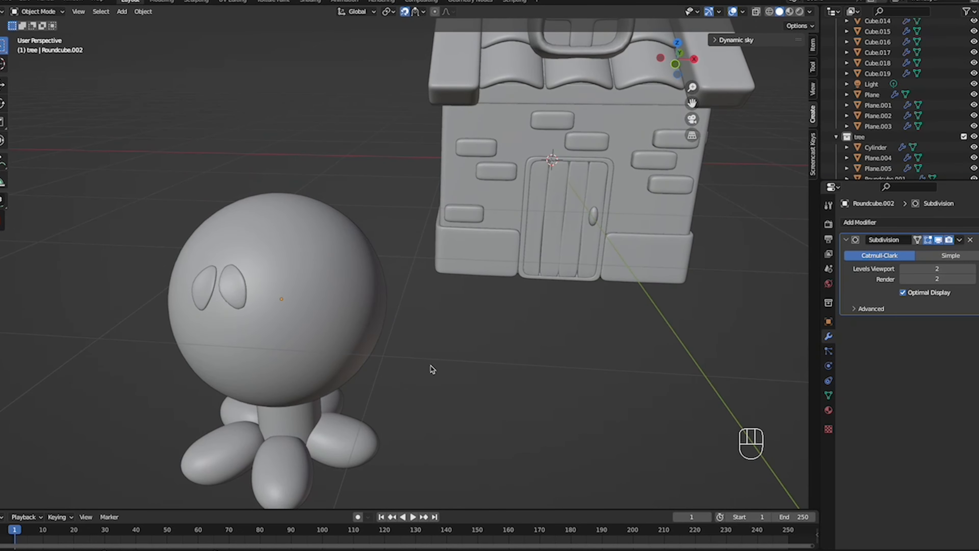
Add a 2 m cube at the world origin and scale it up by 2.431
key(KP_7)
key(shift+a)
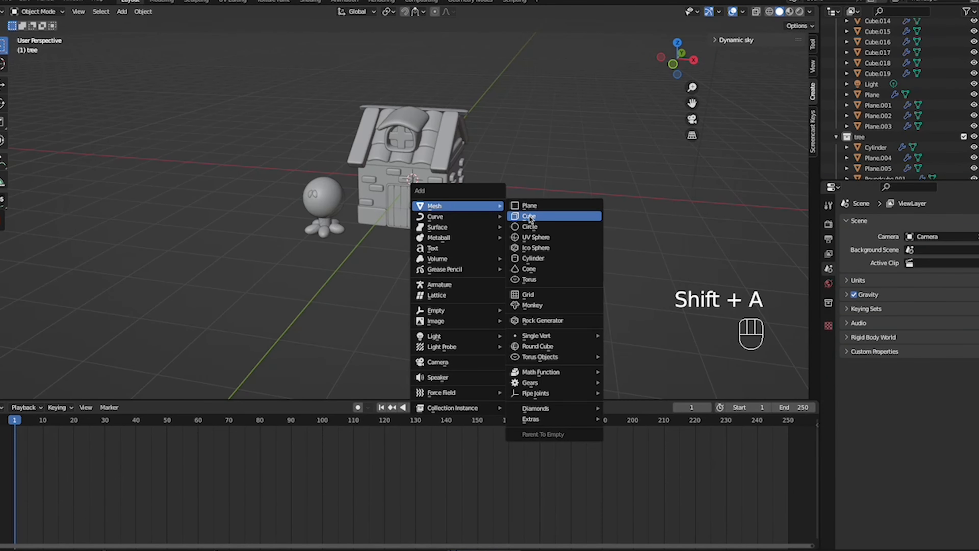
click(530, 219)
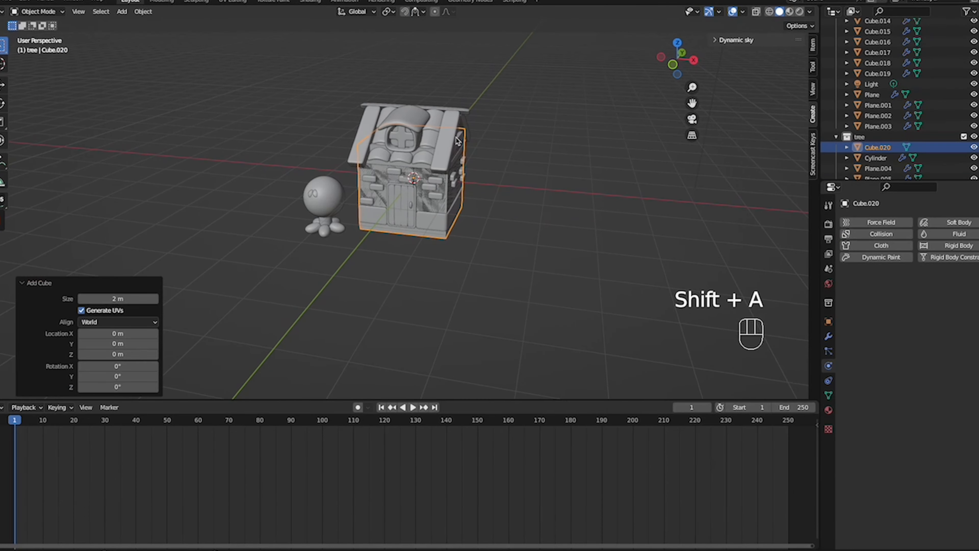
key(s)
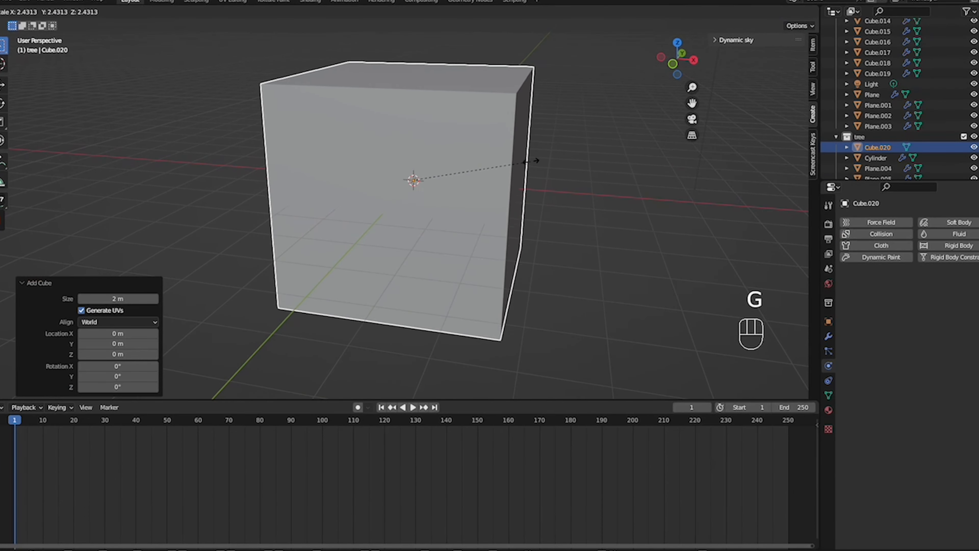
click(429, 108)
Flatten the cube to 0.168 along Z and lower it 1.197 m as a base under the house and tree
key(s)
key(z)
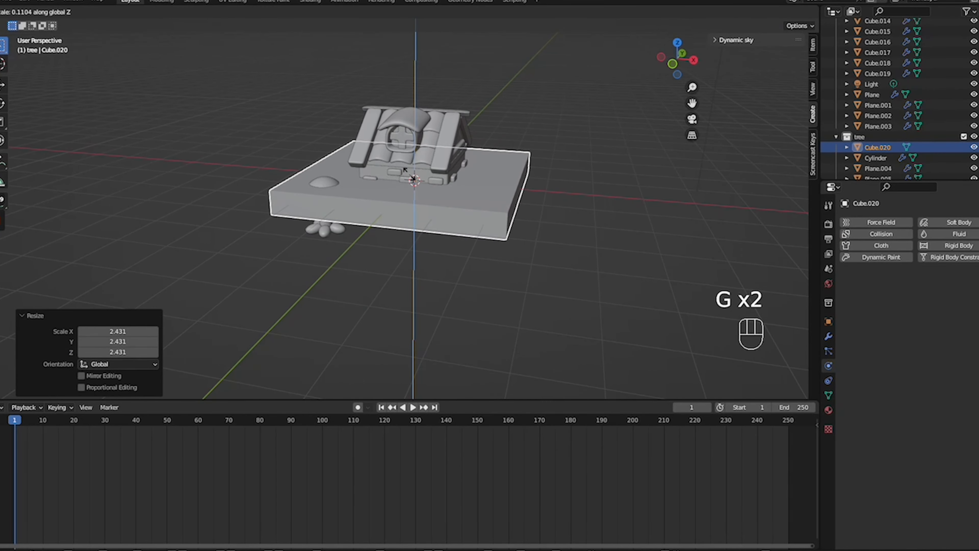
click(414, 178)
key(g)
key(z)
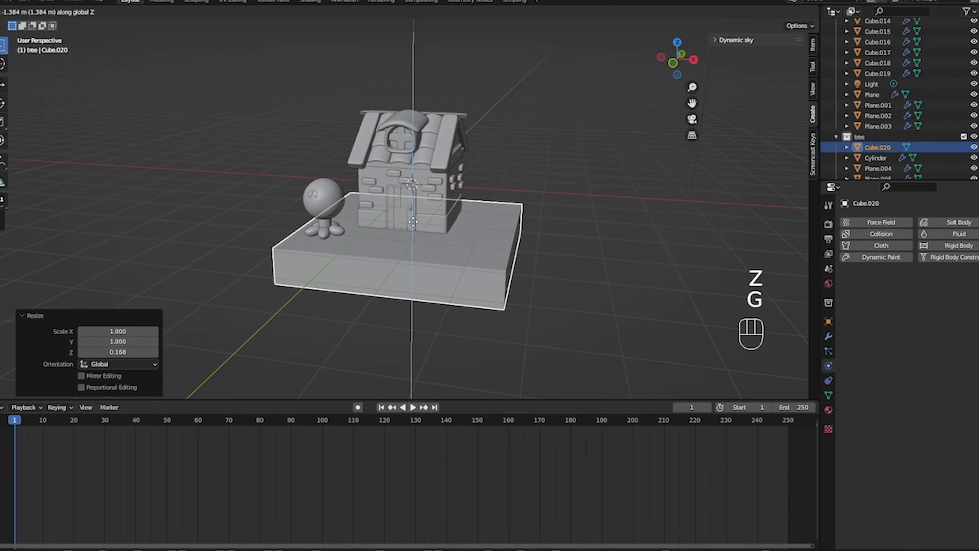
click(414, 216)
Add Collision physics to the flattened base block and deselect it
middle_drag(414, 216, 578, 262)
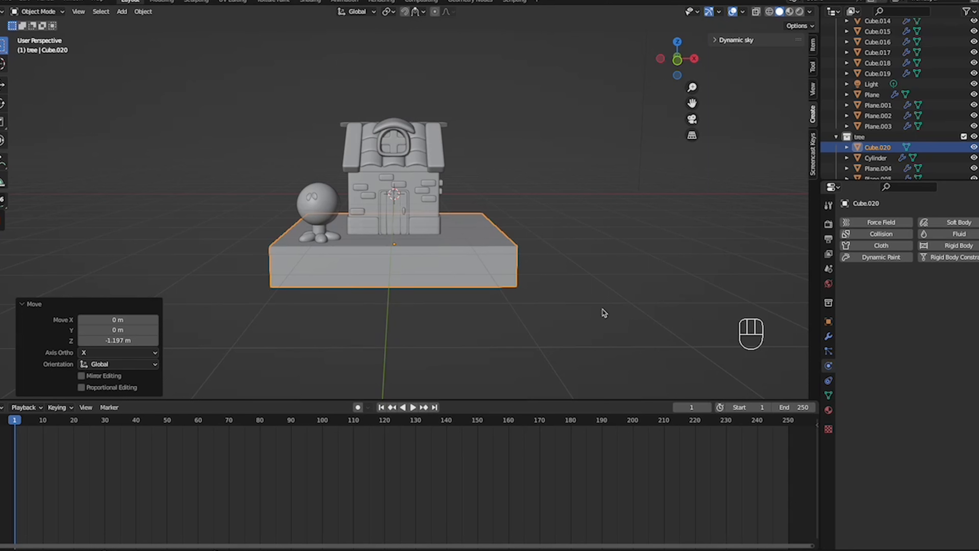
ctrl+middle_drag(446, 256, 674, 267)
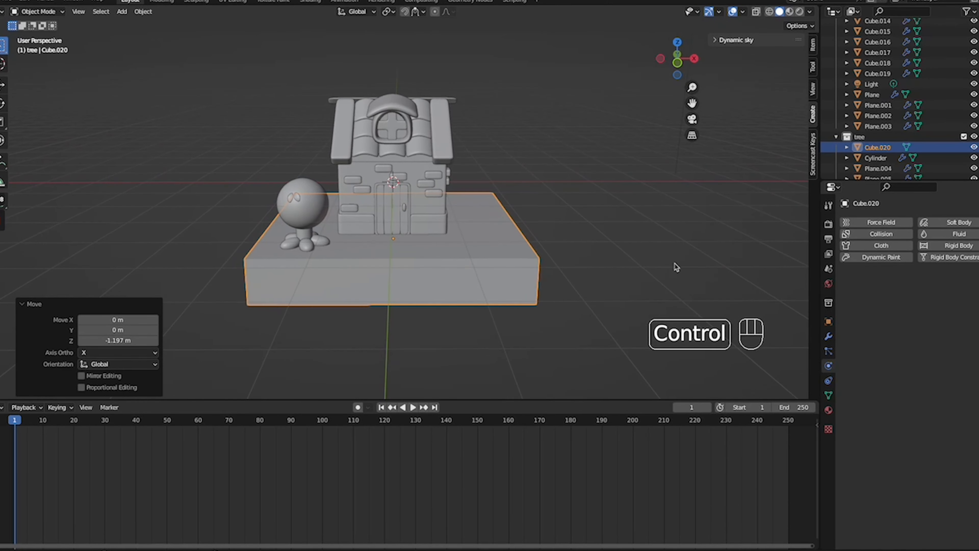
click(873, 235)
click(673, 231)
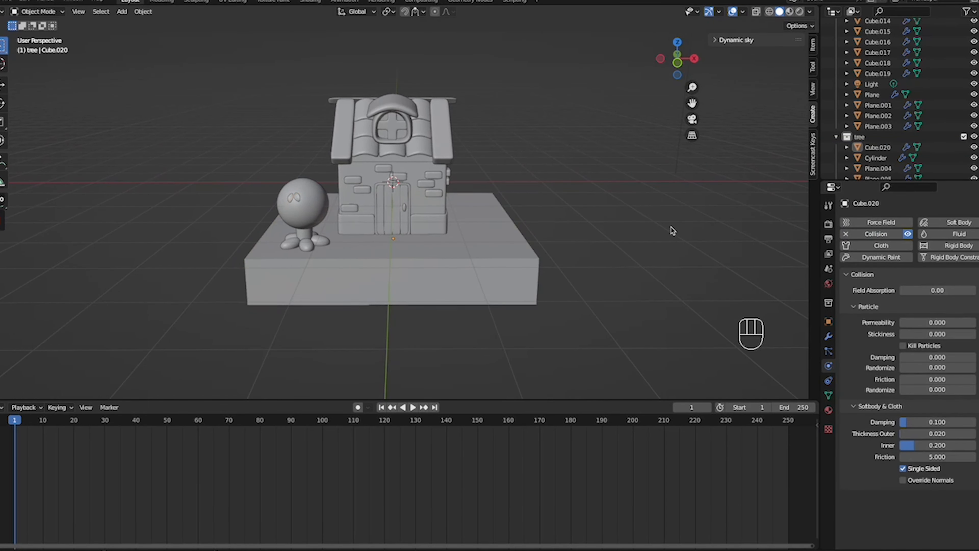
Add a 2 m plane at the world origin and scale it up to span the base block
key(shift+a)
mouse_move(563, 224)
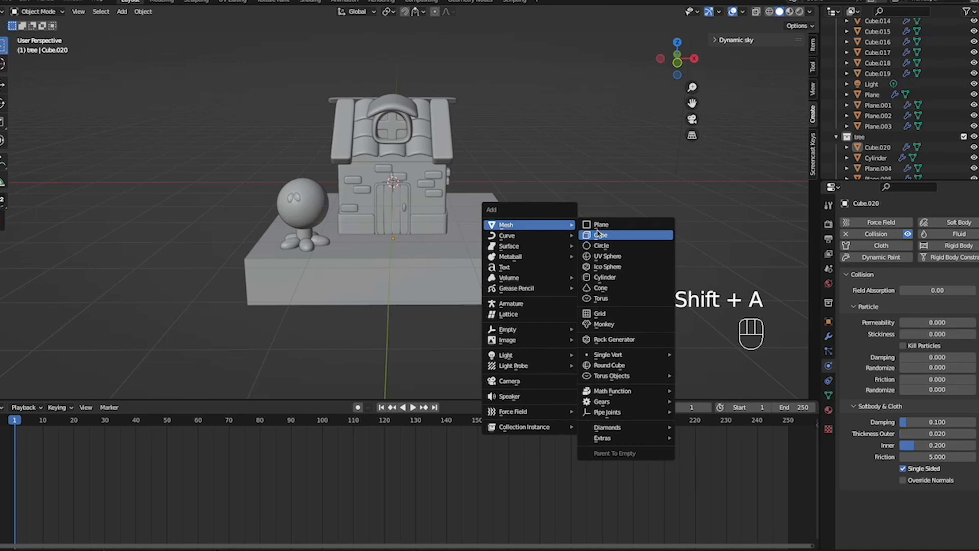
click(604, 229)
key(s)
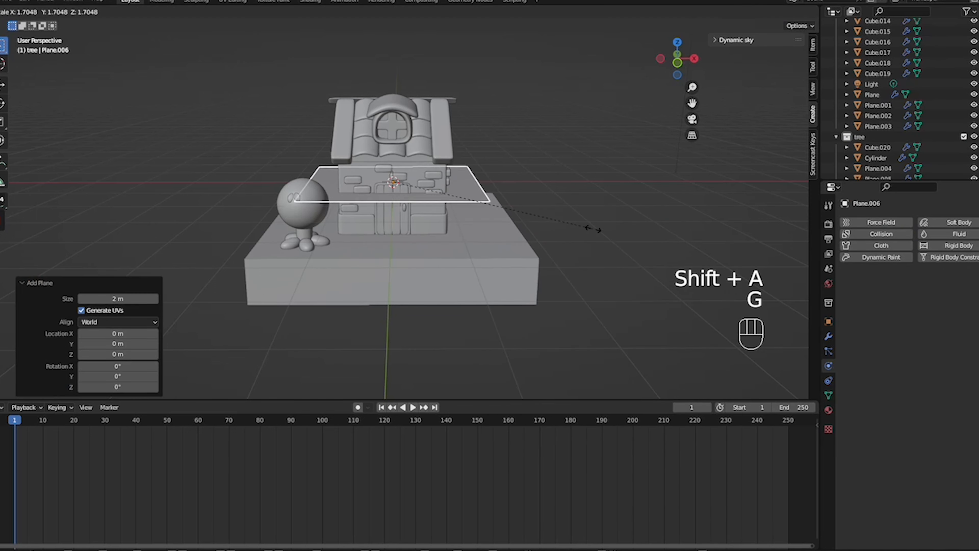
click(734, 240)
middle_drag(581, 254, 583, 254)
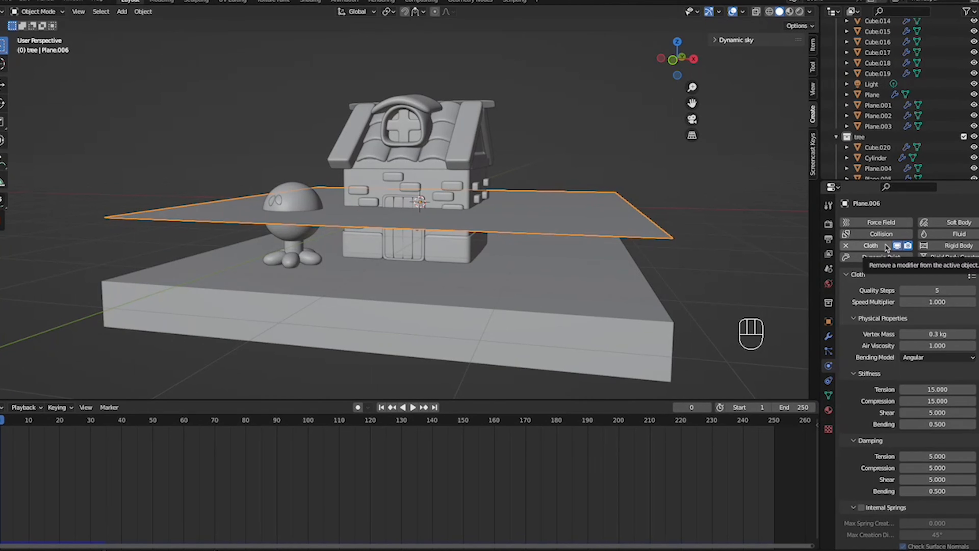
Subdivide the cloth plane's single face into a grid of many smaller faces
click(568, 318)
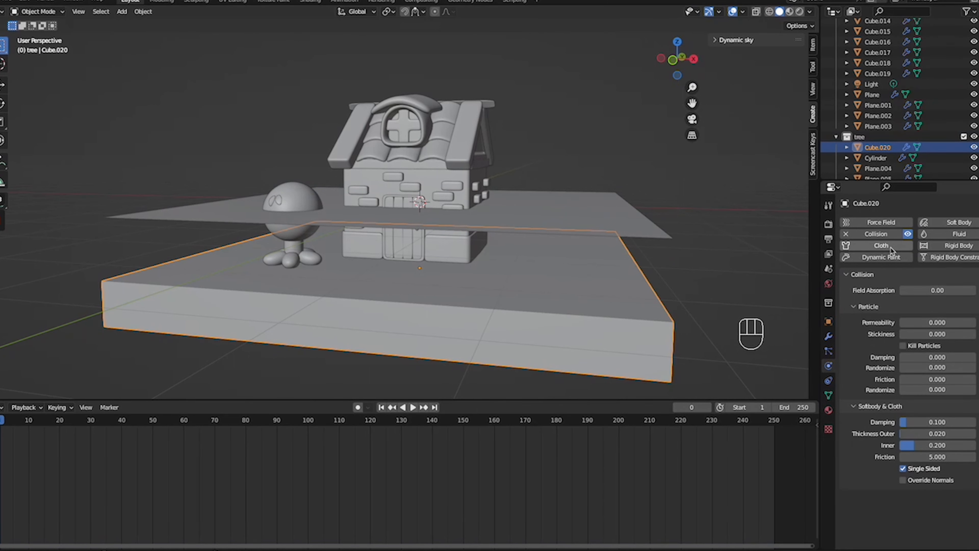
click(580, 223)
key(Tab)
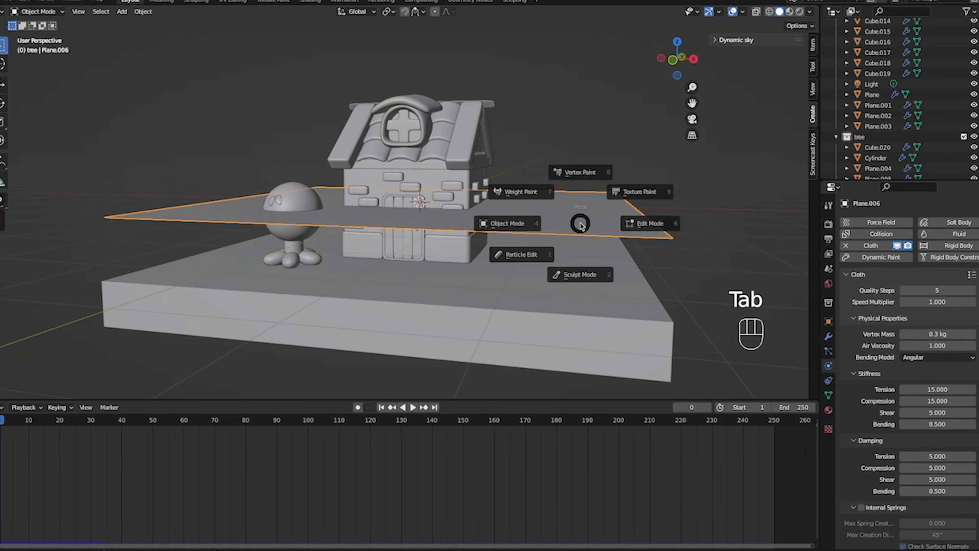
click(608, 223)
right_click(508, 221)
click(524, 236)
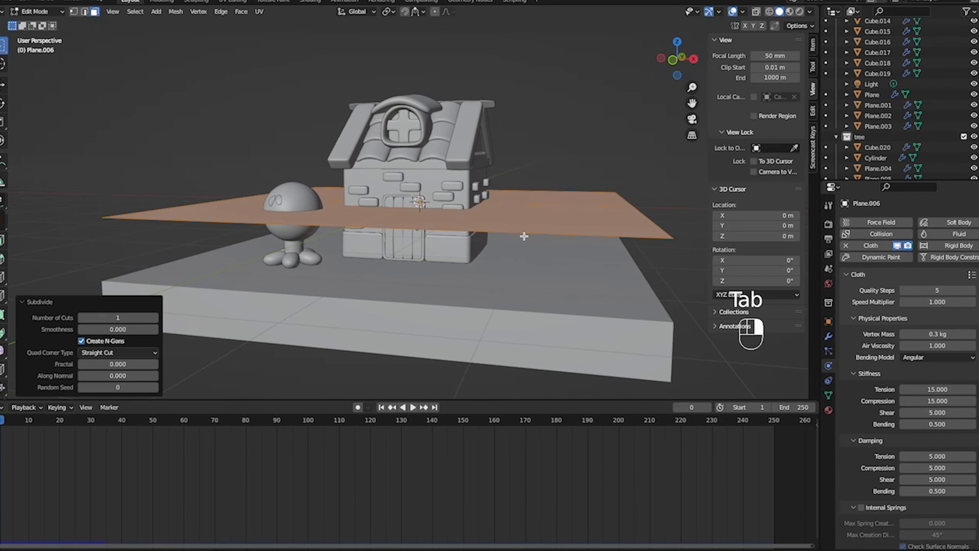
click(140, 317)
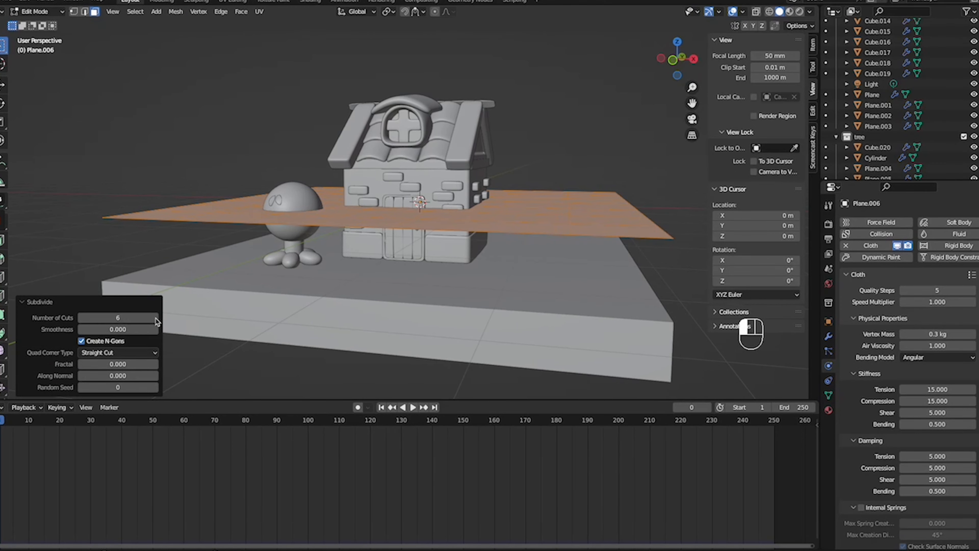
Leave mesh editing and briefly test-play the cloth simulation on the subdivided plane
key(Tab)
key(space)
key(space)
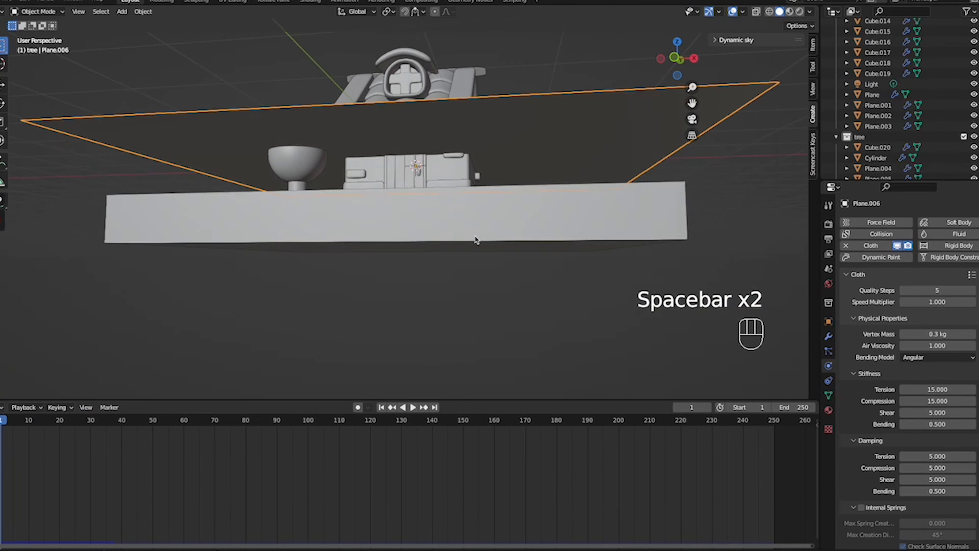
Delete scattered faces along the cloth plane's borders to give it an irregular, stepped outline
key(Tab)
key(x)
click(621, 210)
click(390, 202)
key(x)
click(271, 189)
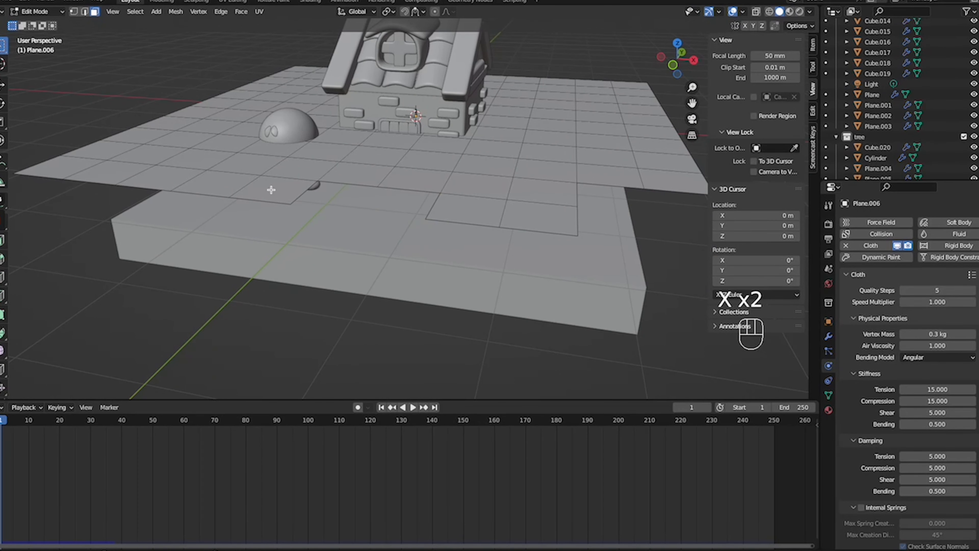
key(Tab)
Add a Subdivision Surface modifier to the cloth plane to round its stepped outline
click(828, 337)
click(860, 223)
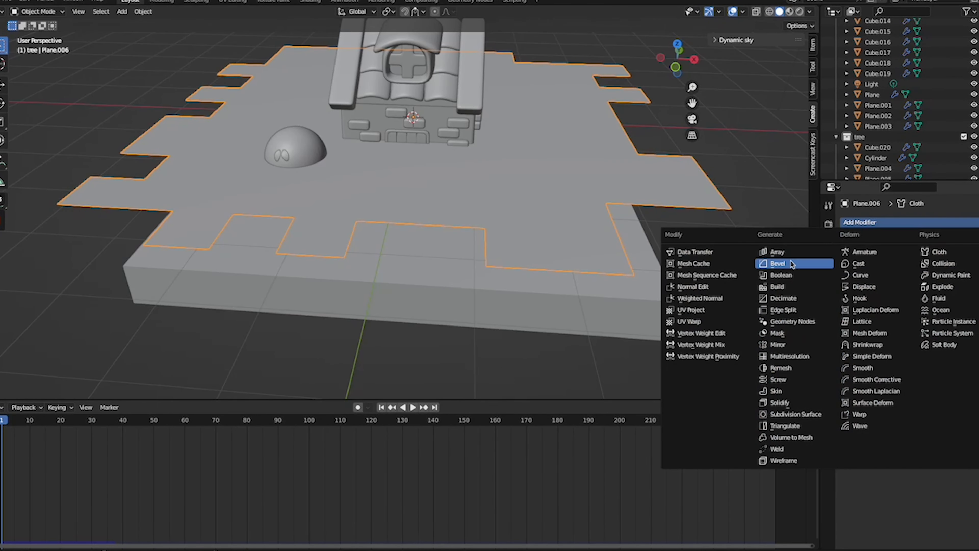
click(788, 416)
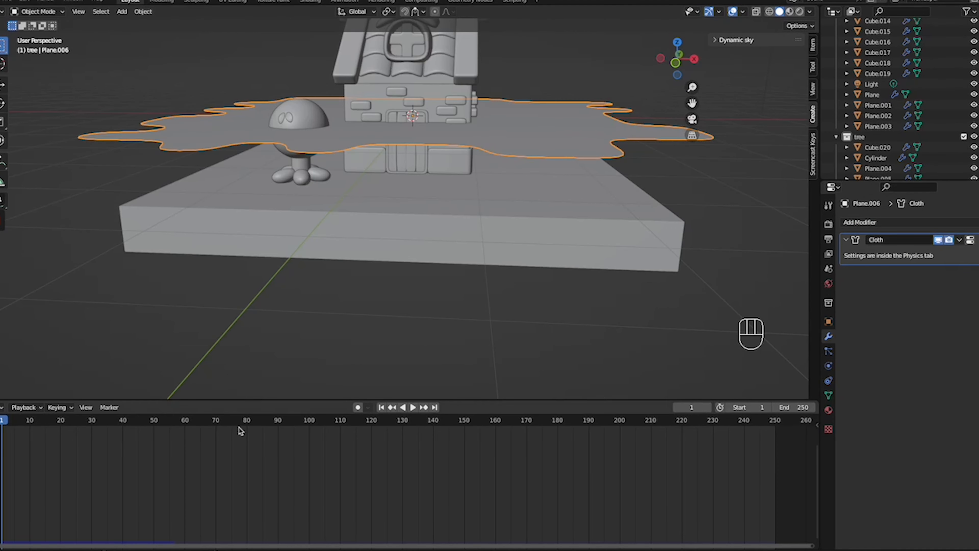
Set the lower editor to Timeline and shade the cloth plane smooth
click(3, 408)
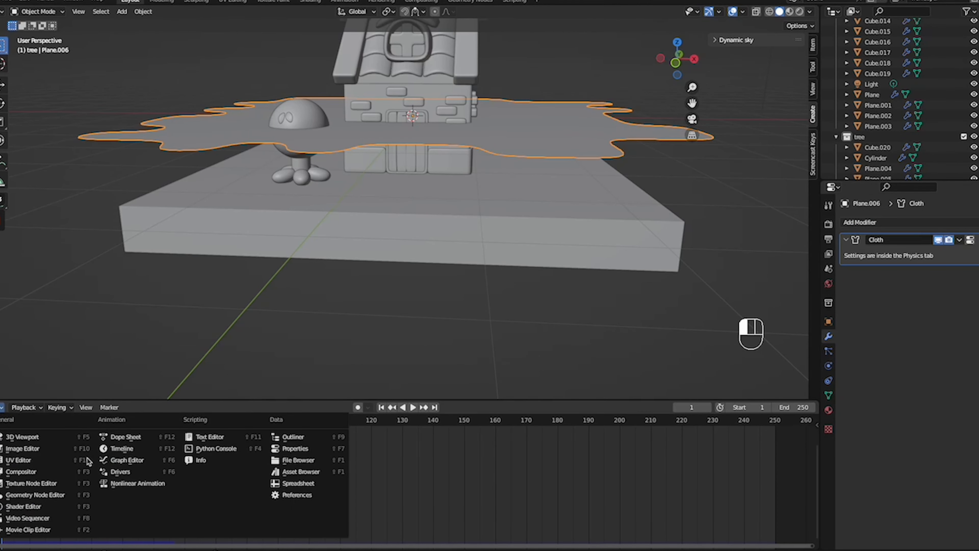
click(126, 449)
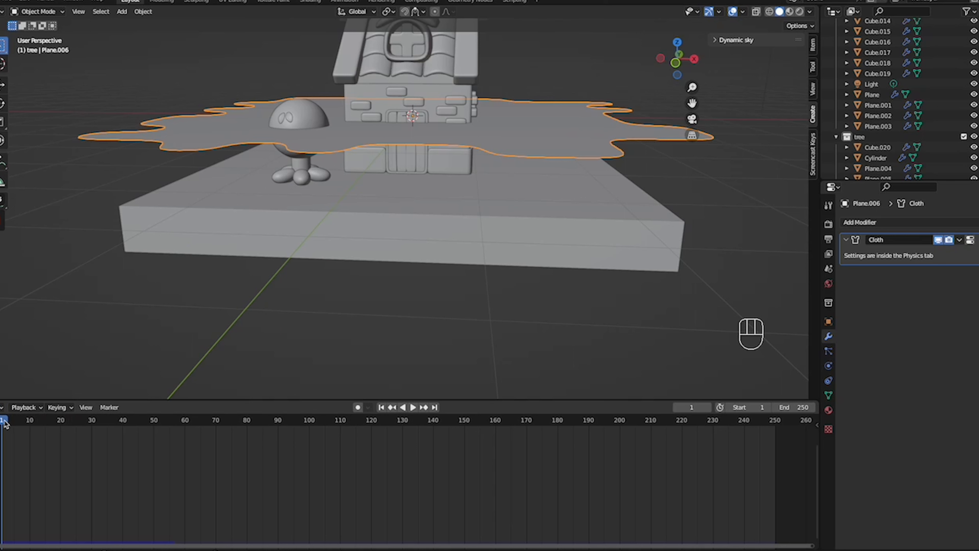
right_click(479, 144)
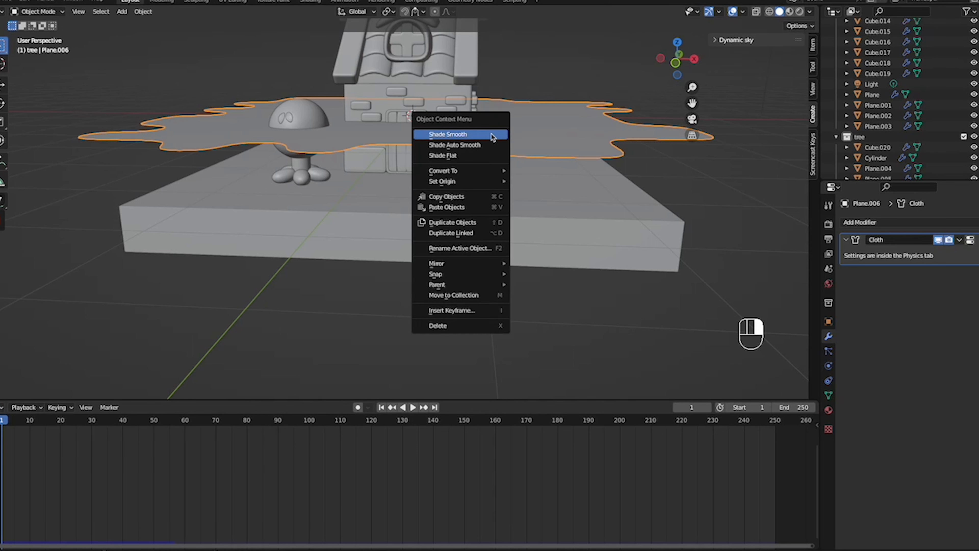
click(493, 139)
Run the cloth simulation to frame 65 so the plane drapes over the base block, and apply its Cloth modifier
key(space)
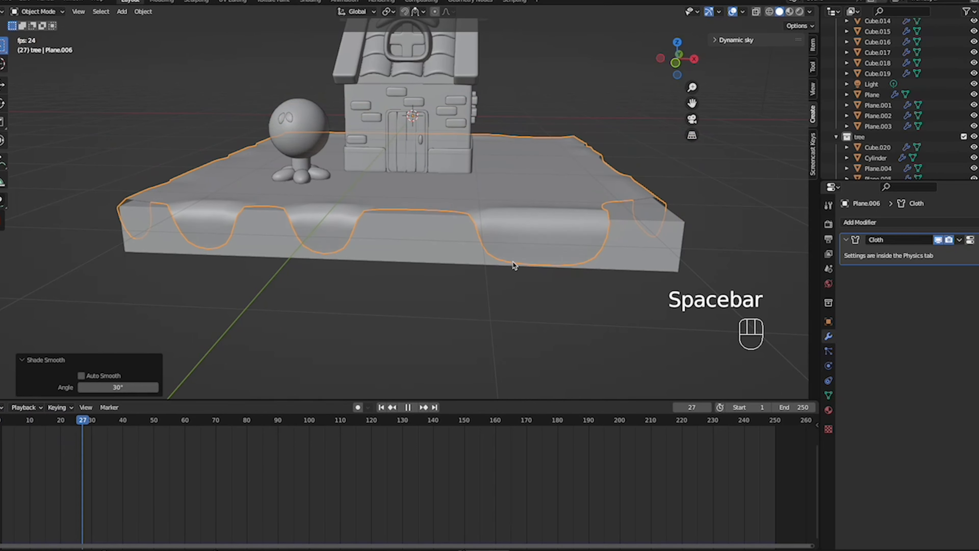
key(space)
middle_drag(512, 266, 481, 261)
key(space)
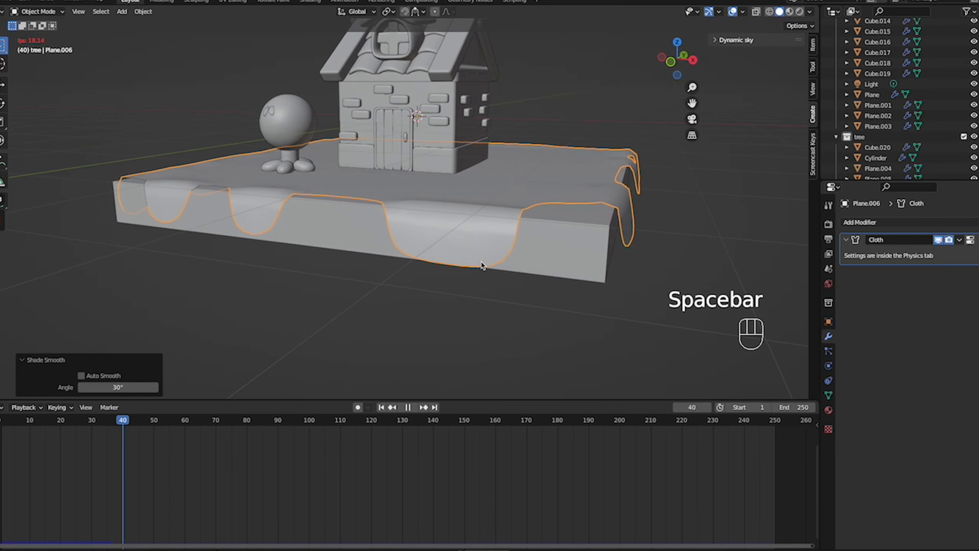
key(space)
middle_drag(482, 266, 528, 261)
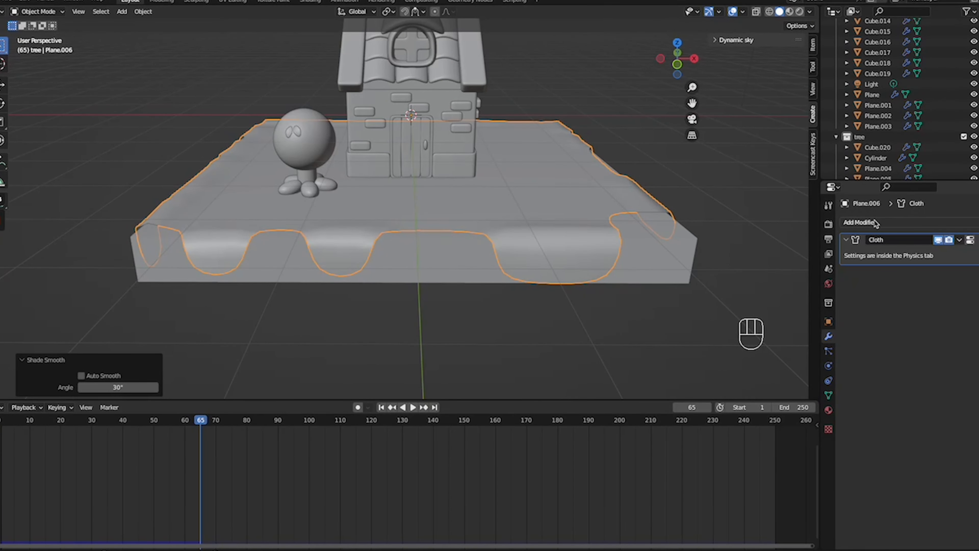
click(959, 239)
click(917, 251)
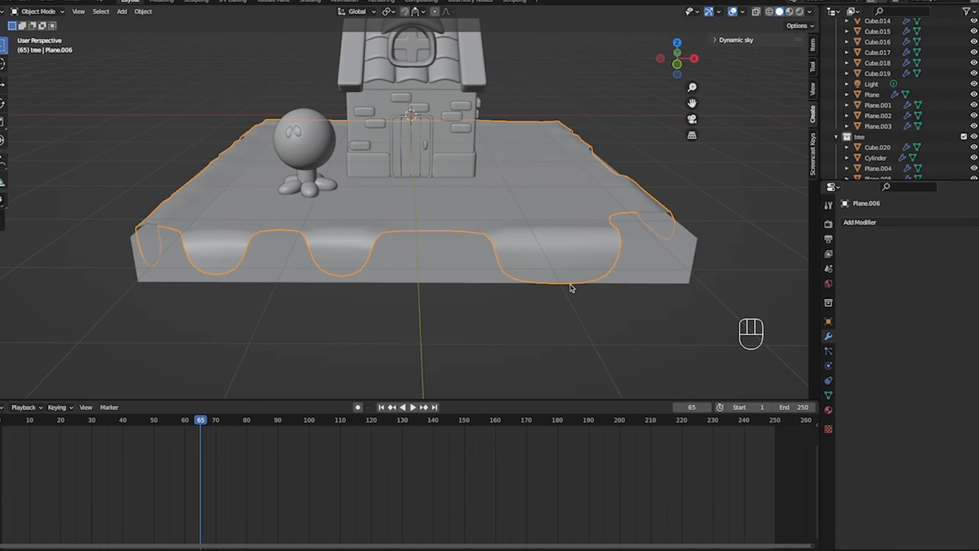
Add a Solidify modifier to the draped plane with a thickness of 0.06 m
click(896, 226)
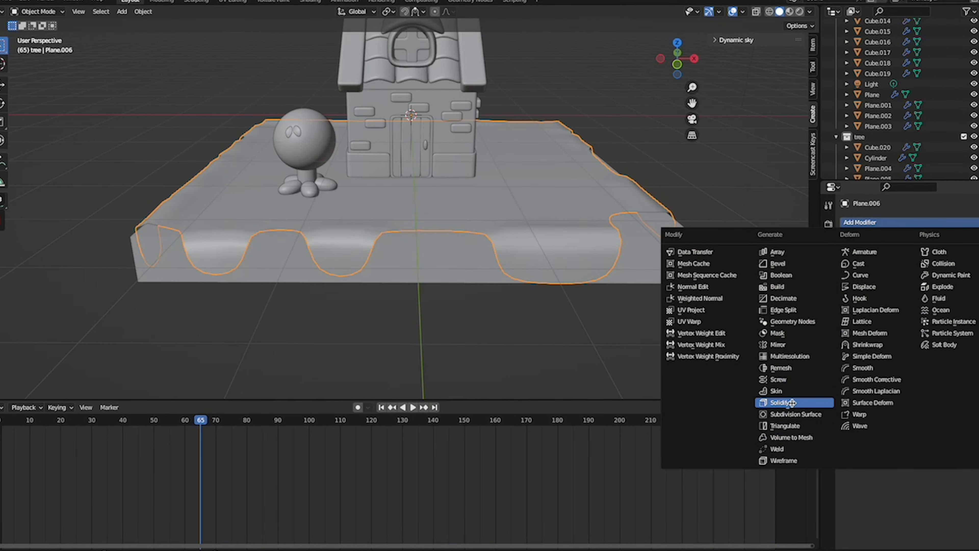
click(792, 402)
drag(932, 267, 955, 267)
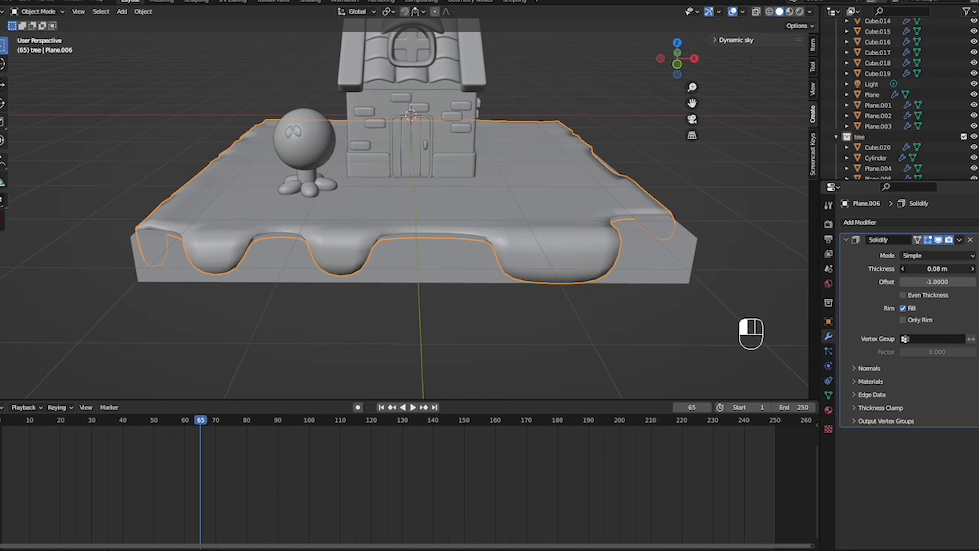
mouse_move(671, 241)
middle_down()
mouse_move(624, 239)
mouse_move(659, 242)
middle_up()
Add a Subdivision Surface modifier to the draped plane with viewport level 2
click(905, 223)
click(794, 415)
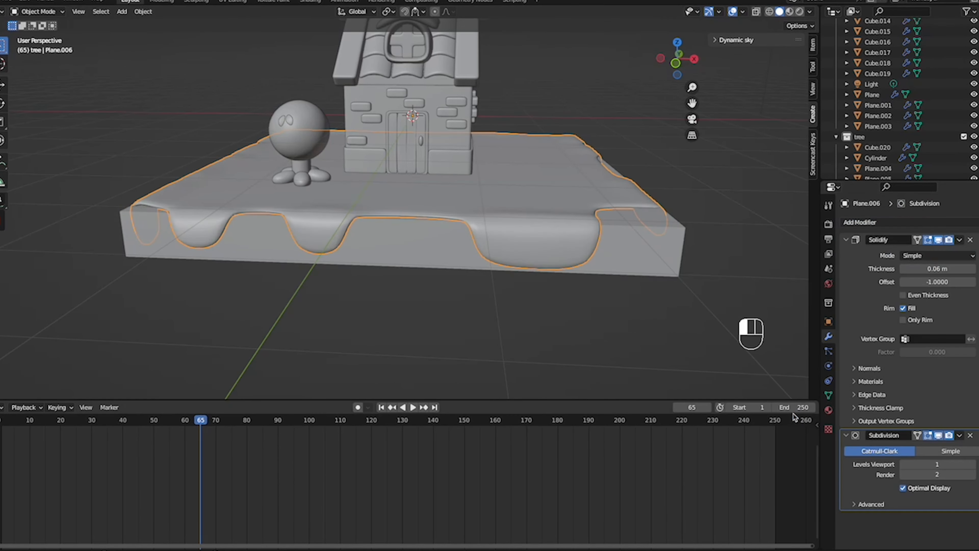
click(973, 466)
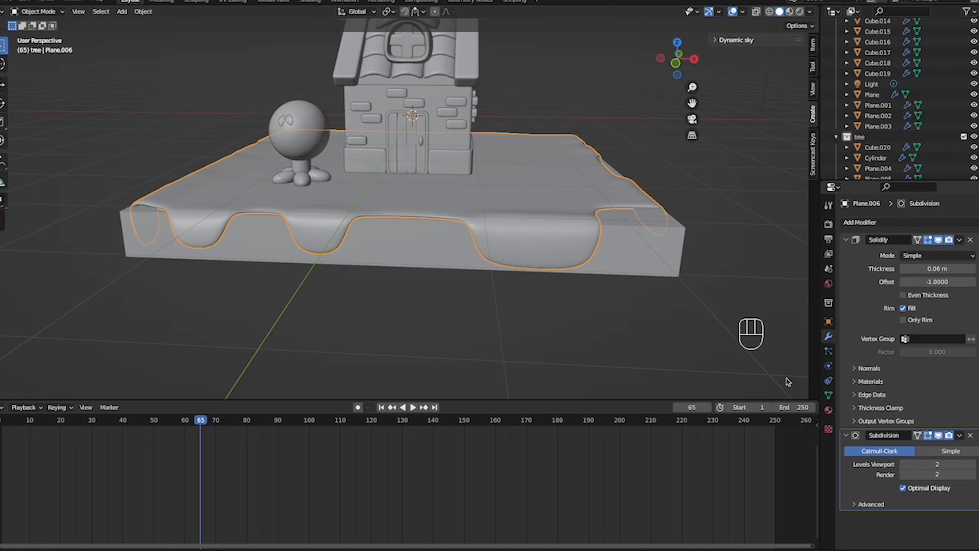
middle_drag(568, 238, 590, 253)
Apply the Collision modifier on the flattened base block
click(644, 234)
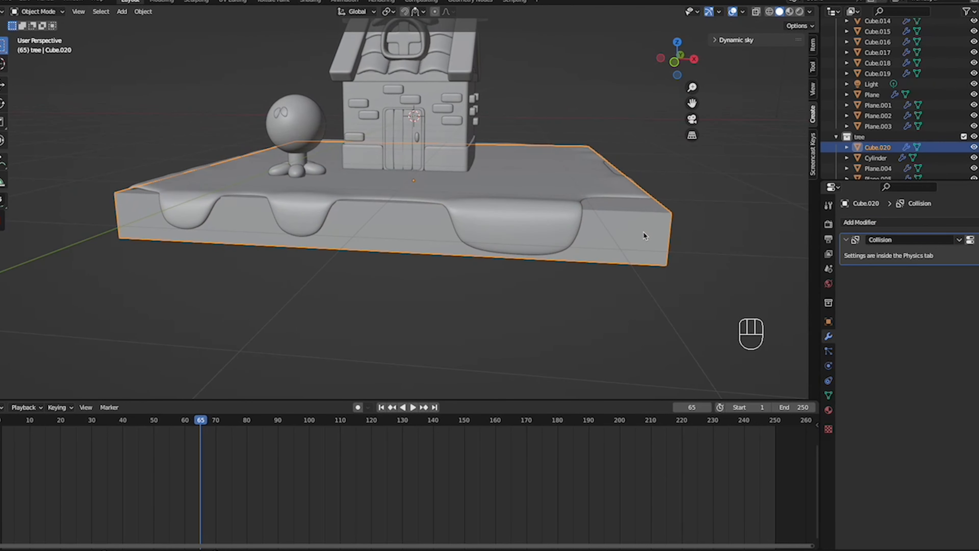
click(960, 241)
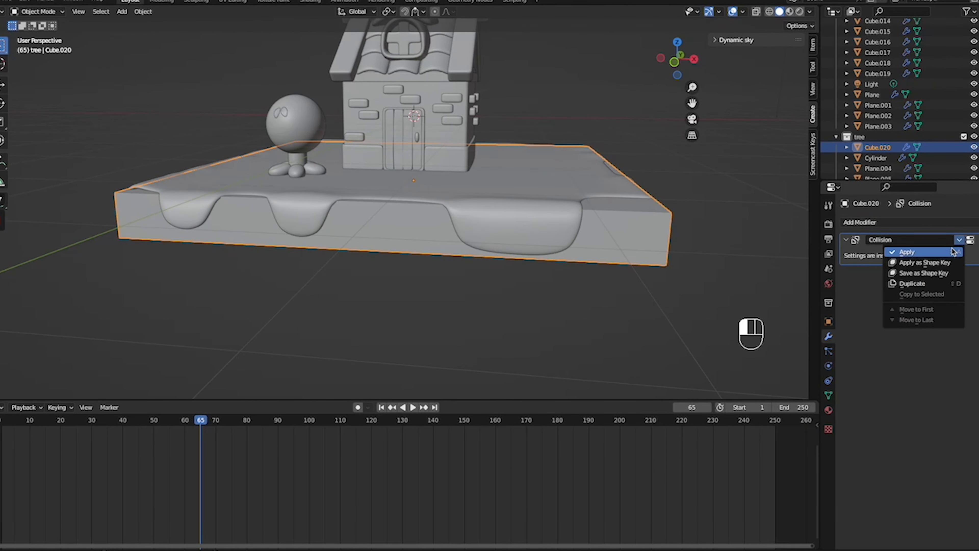
click(952, 252)
Subdivide the base block's mesh with 6 cuts
key(Tab)
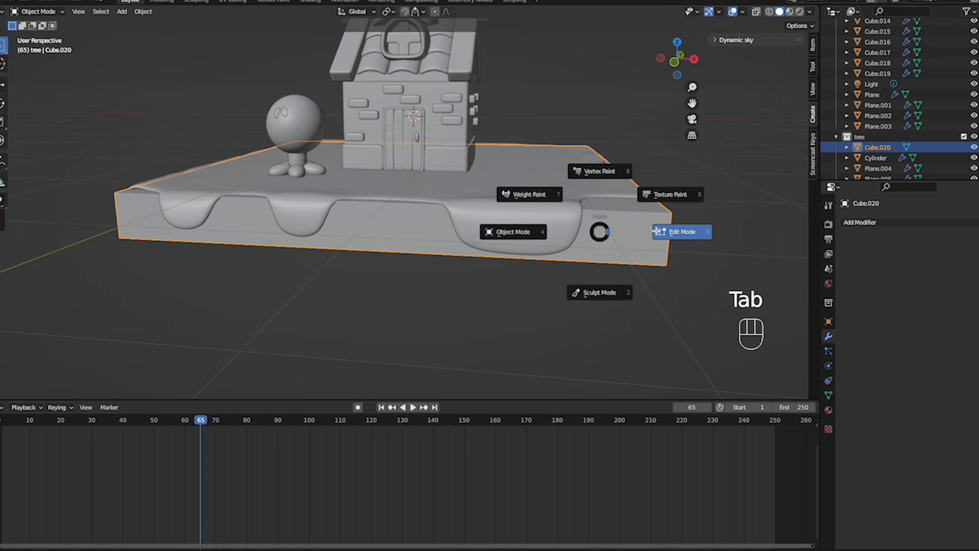
right_click(599, 240)
click(545, 254)
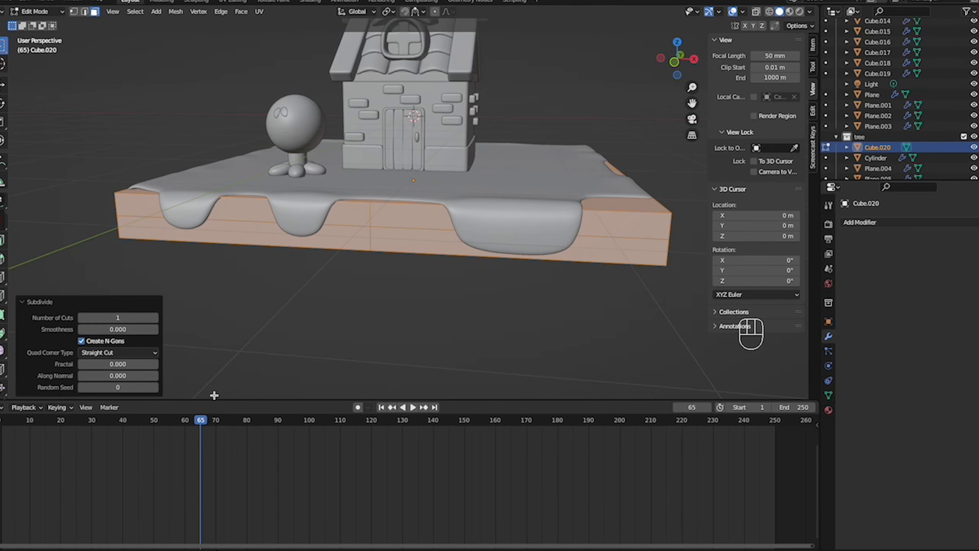
click(155, 318)
click(156, 318)
click(155, 318)
click(155, 318)
click(155, 318)
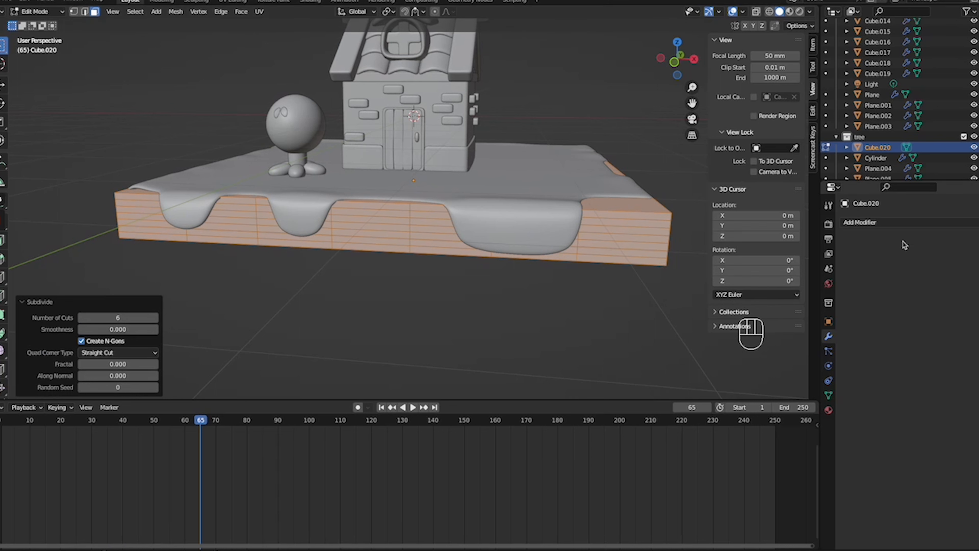
Add a Subdivision Surface modifier with viewport level 2 to the base block, leave mesh editing and deselect it
click(898, 223)
click(735, 400)
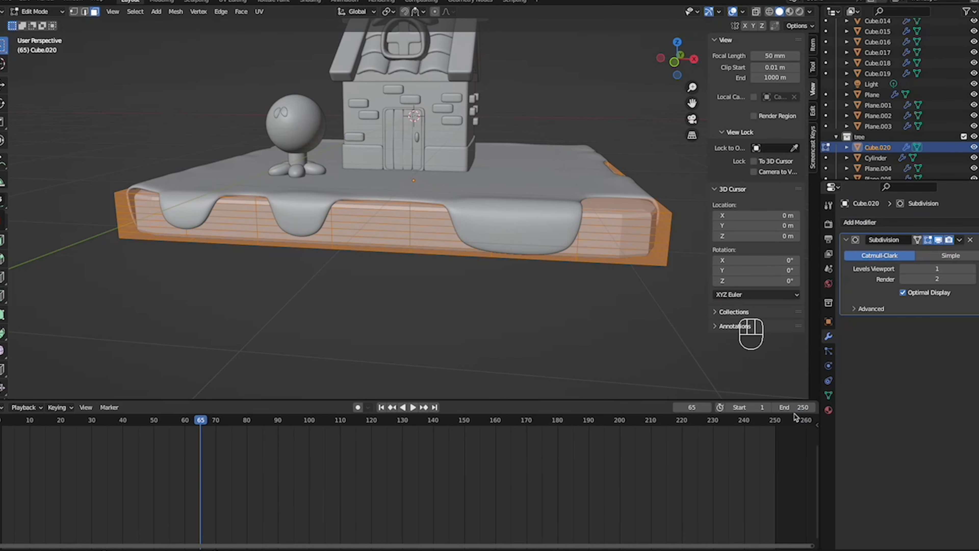
click(974, 268)
key(Tab)
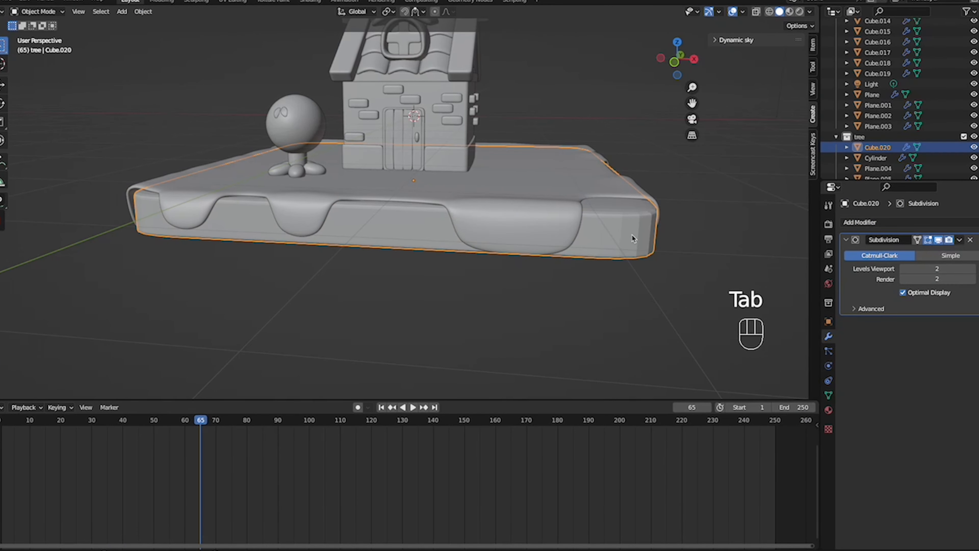
scroll(631, 238, down, 2)
click(701, 275)
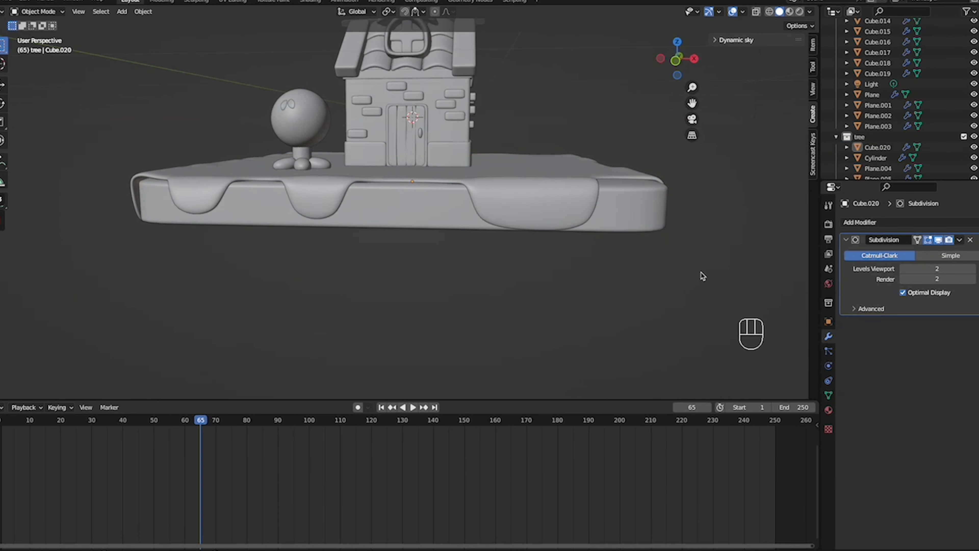
Select the draped plane and base block together and scale them down under the house and tree
scroll(614, 250, up, 5)
ctrl+scroll(614, 250, up, 3)
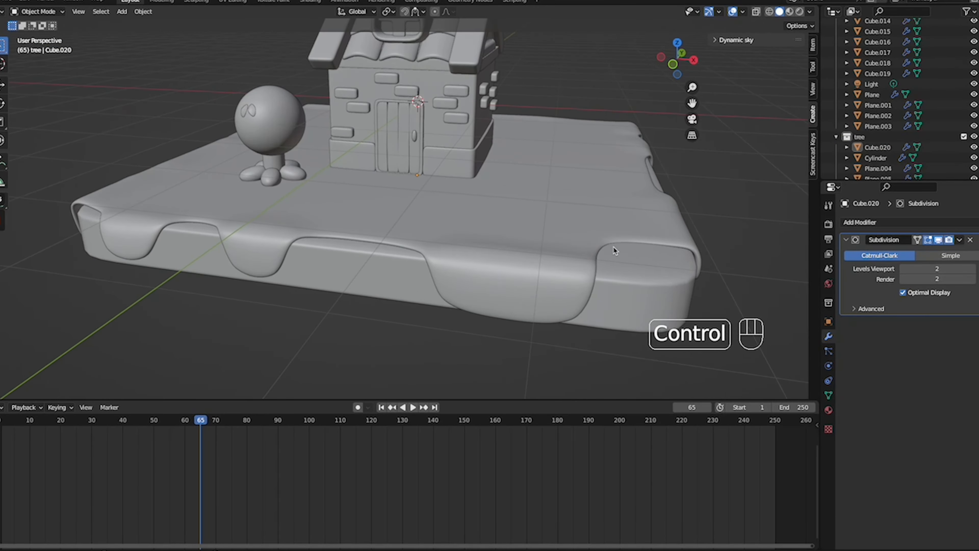
shift+scroll(614, 248, up, 6)
click(590, 285)
shift+click(640, 385)
key(g)
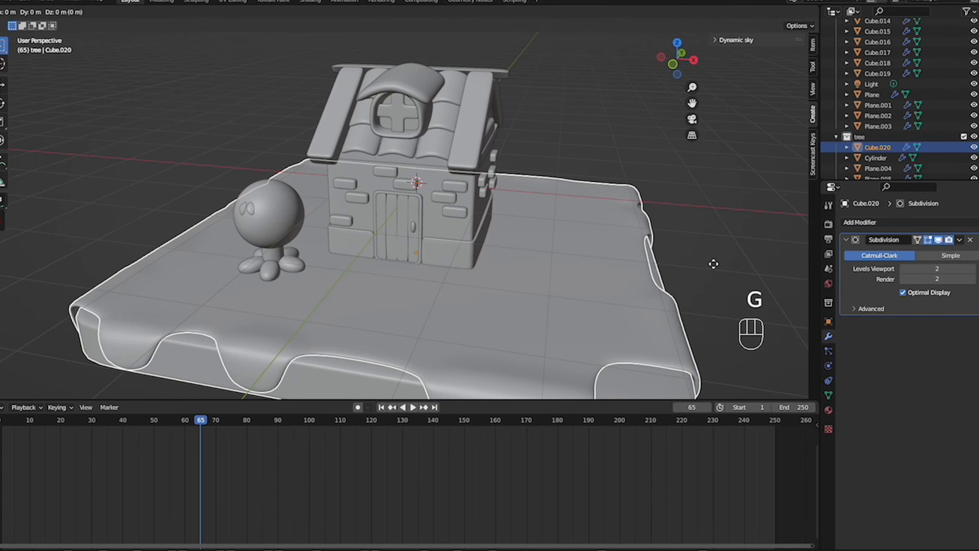
key(s)
click(623, 259)
Adjust the combined ground's scale along Z and deselect it
scroll(470, 203, down, 5)
key(g)
key(s)
key(z)
click(468, 201)
click(608, 199)
Examine the house, trees and draped ground from the front, side and back
scroll(608, 199, right, 5)
scroll(608, 199, left, 5)
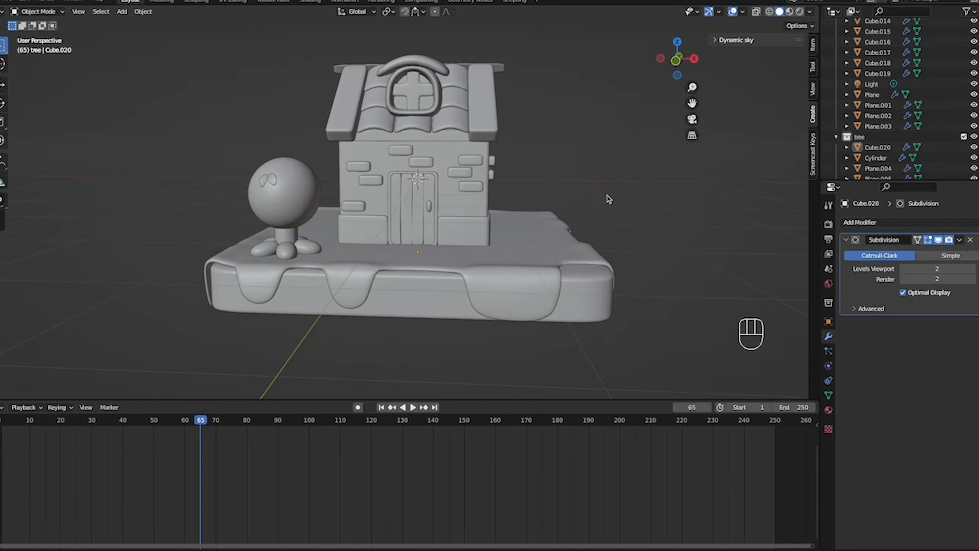
scroll(608, 199, up, 4)
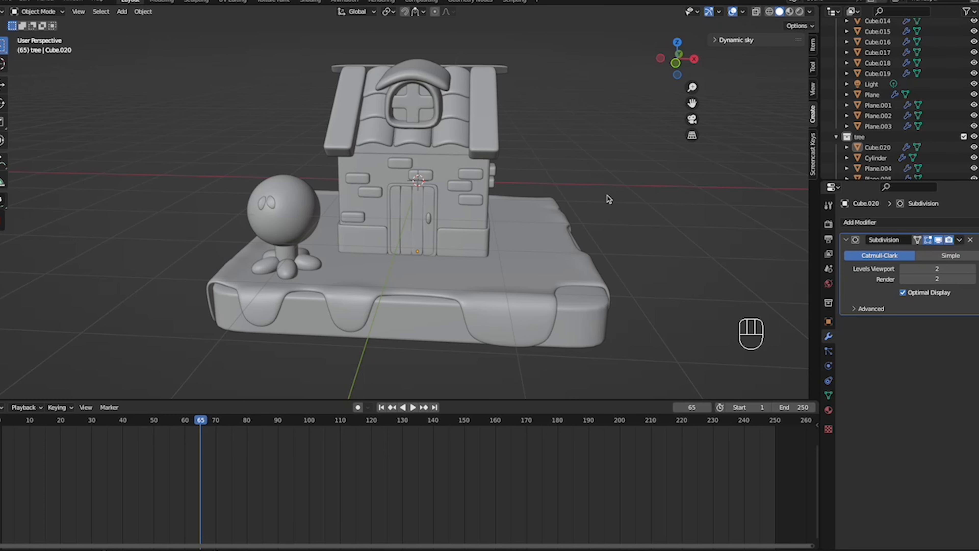
scroll(608, 273, right, 5)
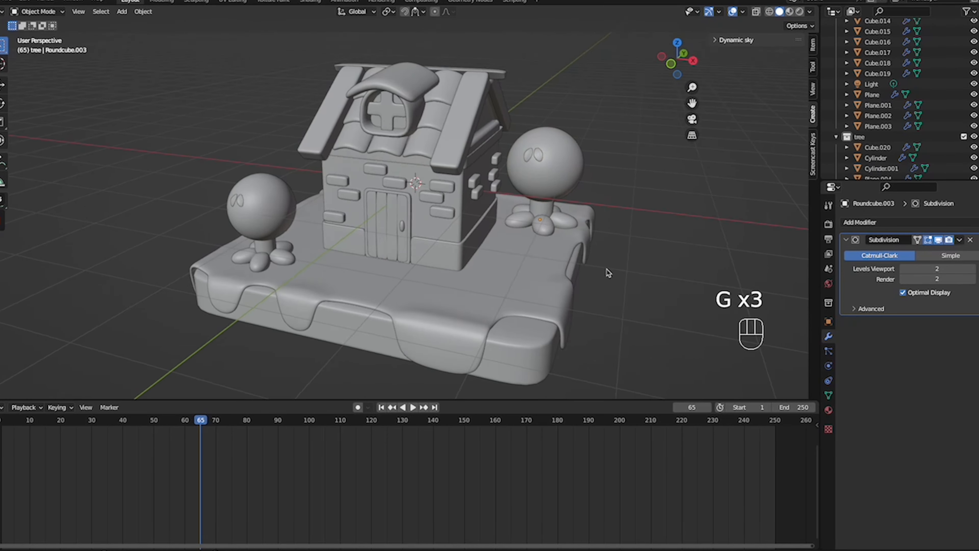
scroll(608, 273, left, 5)
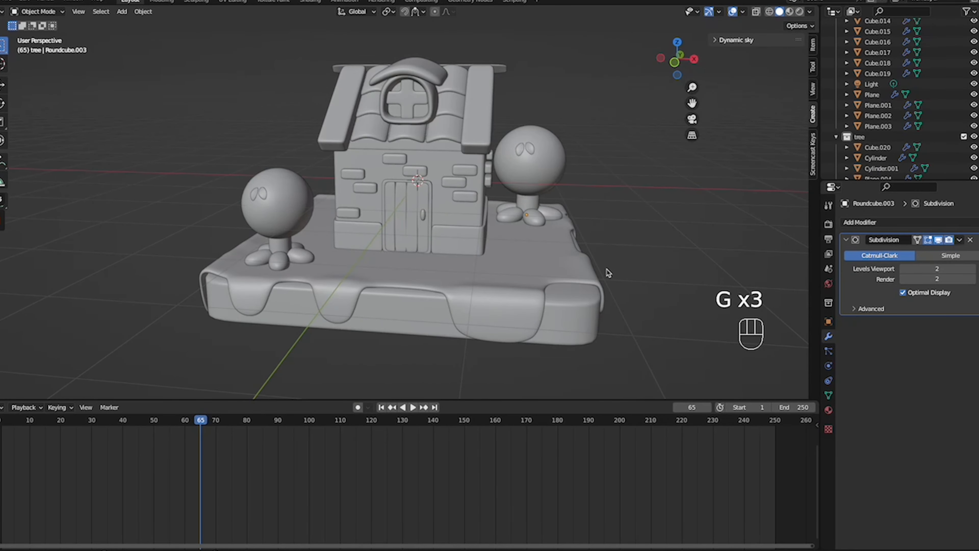
scroll(608, 273, right, 15)
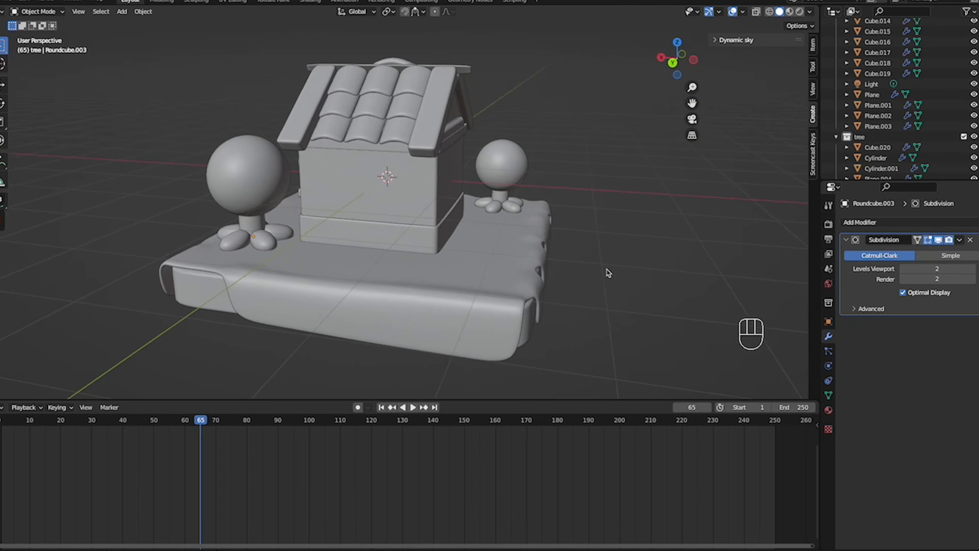
scroll(608, 273, right, 10)
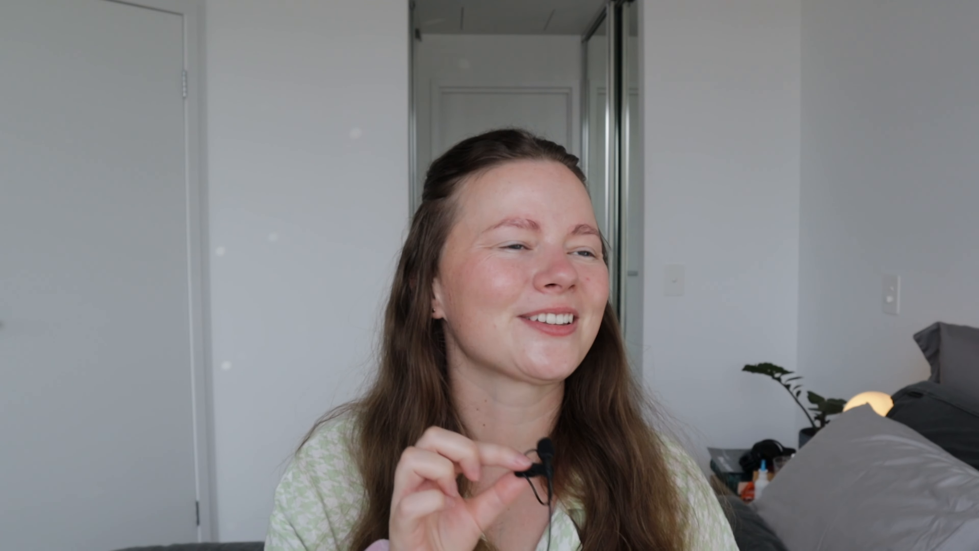